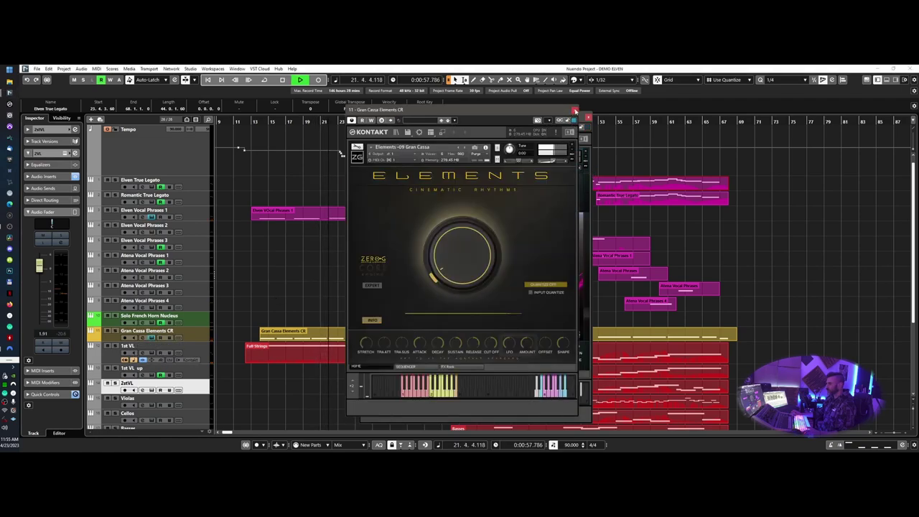
# - Close the Gran Cassa and Elven Vocal Phrases 1 instruments, and view the Elven True Legato instrument during playback
pyautogui.click(575, 111)
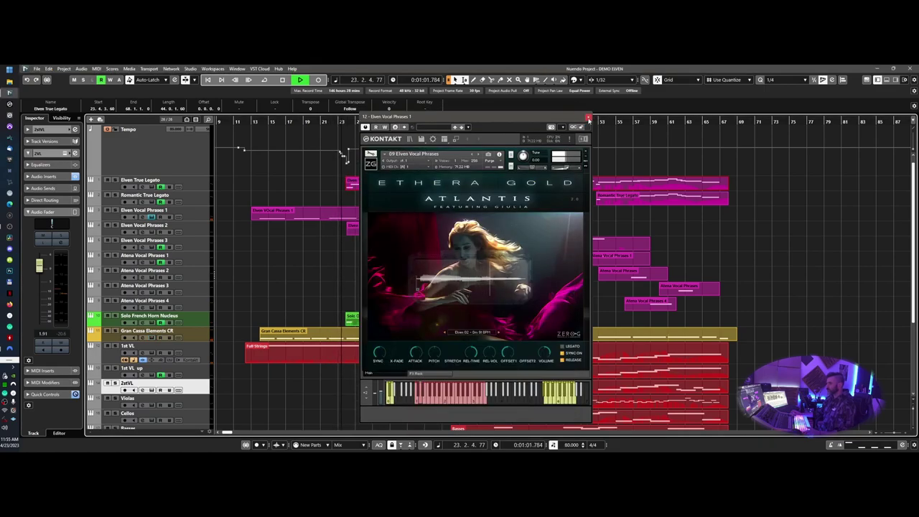
pyautogui.click(588, 117)
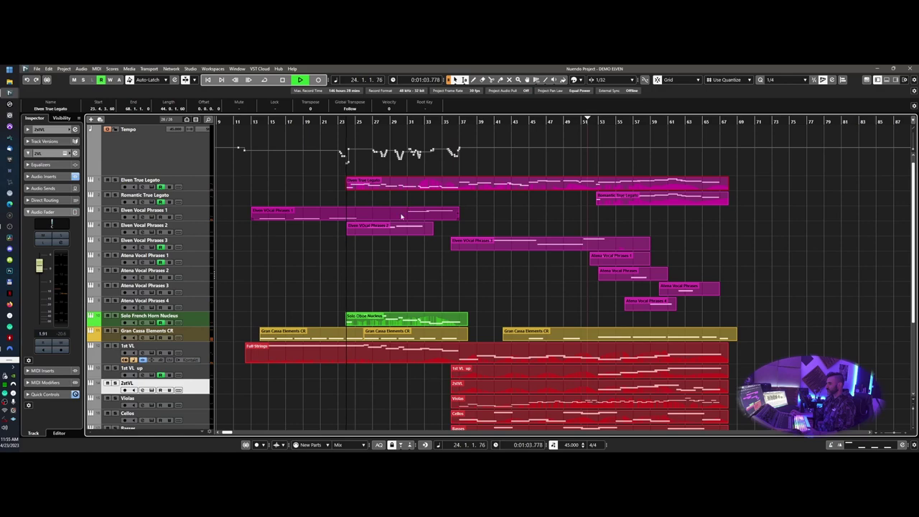
pyautogui.click(152, 187)
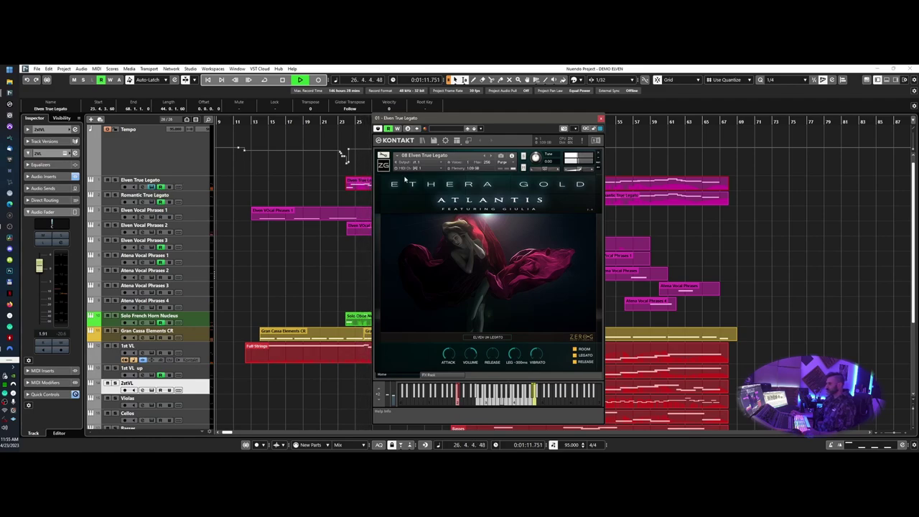
pyautogui.click(601, 119)
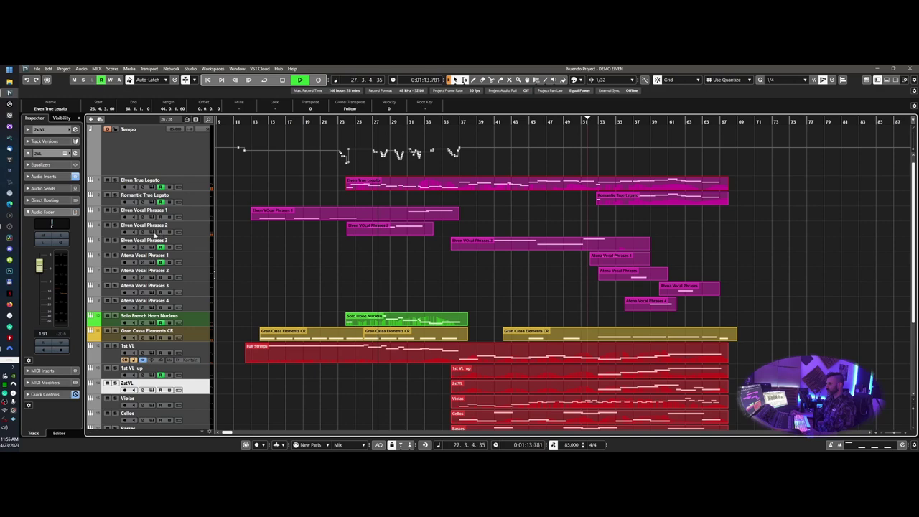
# - View the instruments of the Elven Vocal Phrases 2 and Elven True Legato tracks while the project plays
pyautogui.click(152, 231)
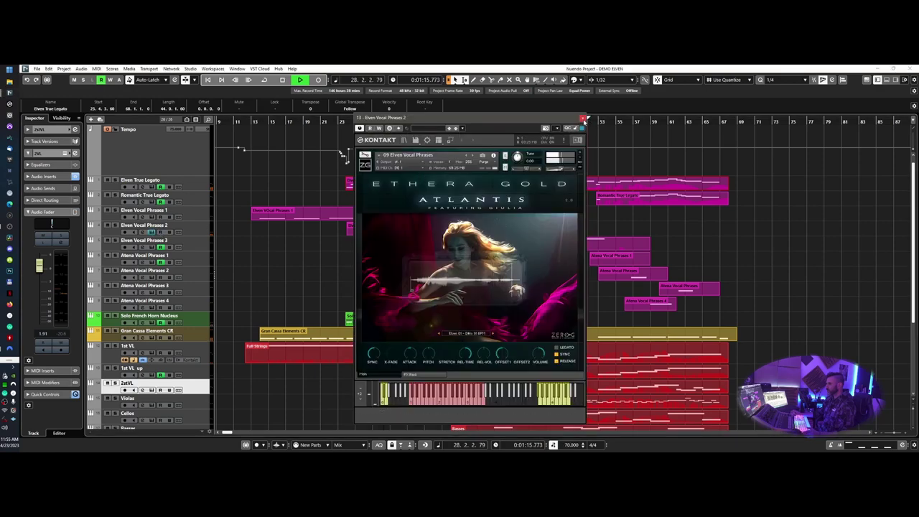
pyautogui.click(583, 118)
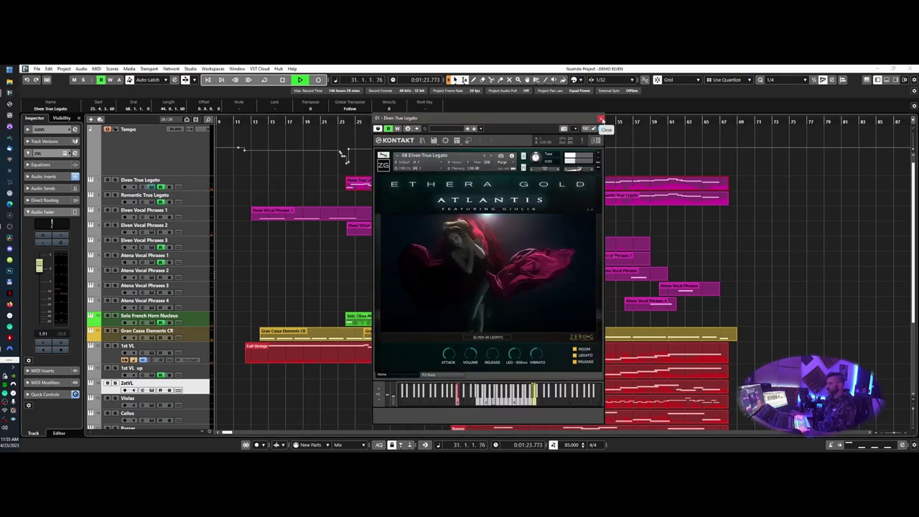
pyautogui.click(602, 119)
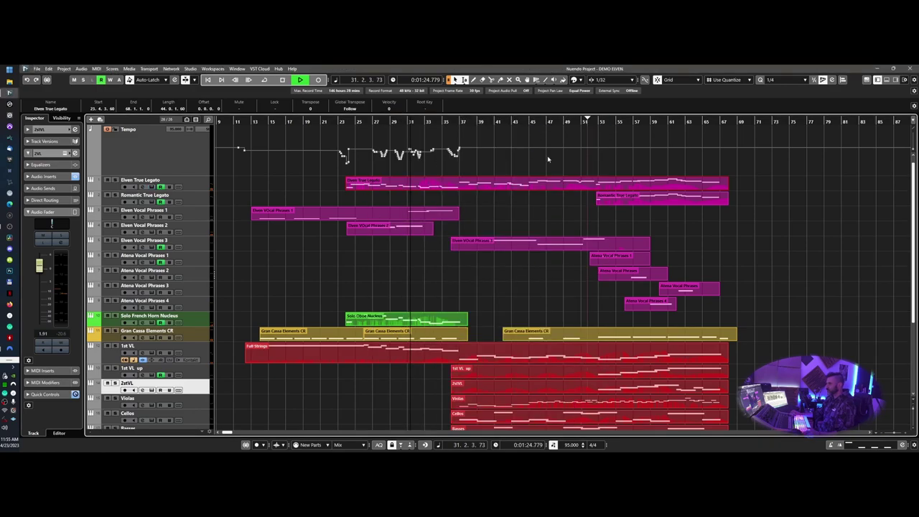
# - View the Elven Vocal Phrases 1 instrument and the Elven True Legato instrument in turn during playback
pyautogui.click(151, 216)
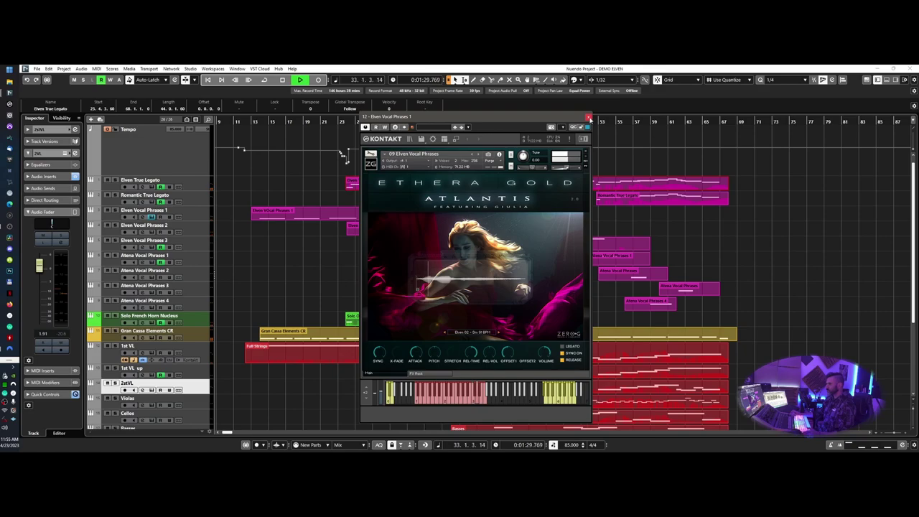
pyautogui.click(588, 118)
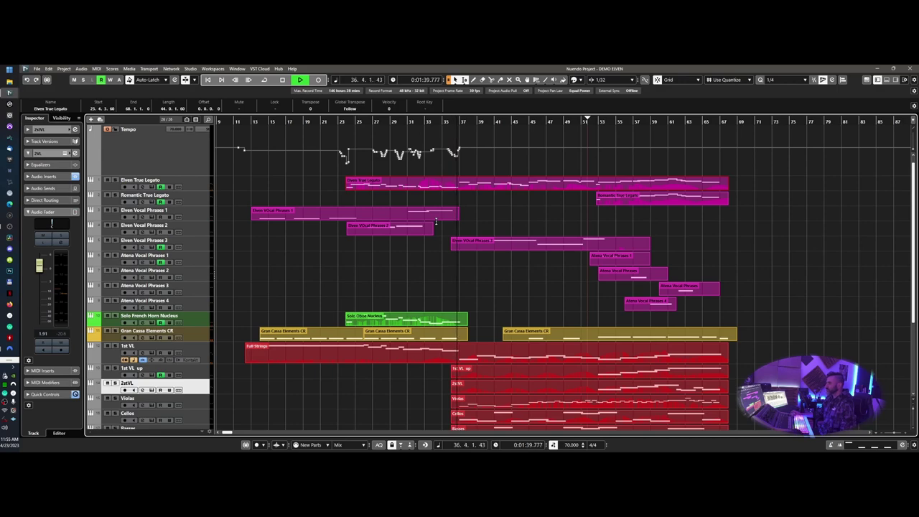
pyautogui.click(151, 187)
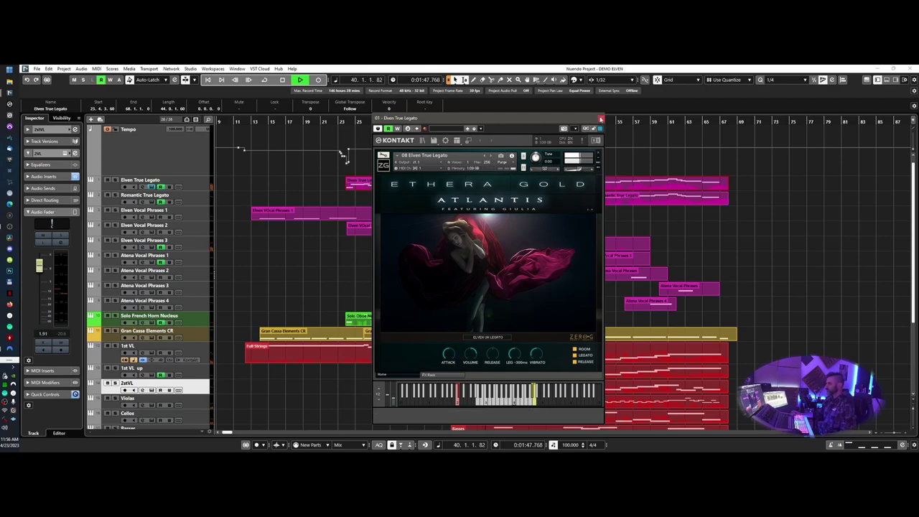
pyautogui.click(602, 118)
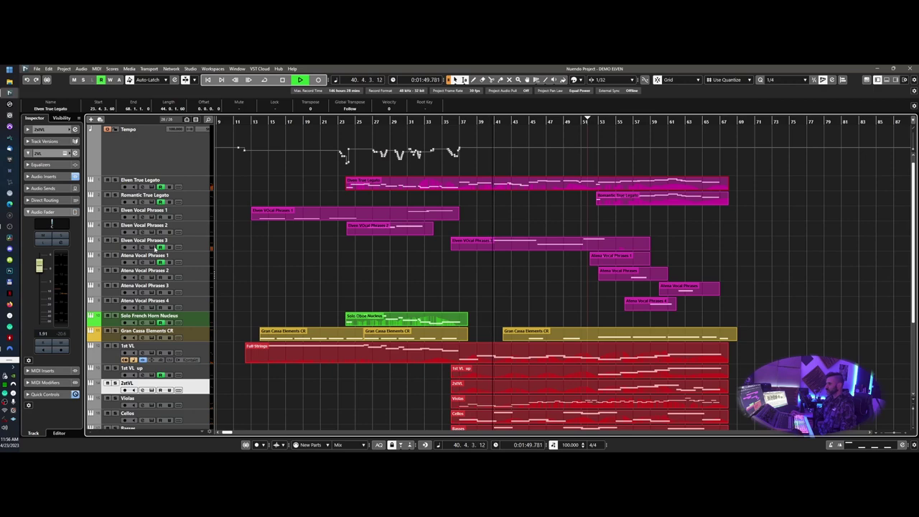
# - View the Elven Vocal Phrases 3 instrument, followed by the Elven True Legato instrument, closing each one after viewing
pyautogui.click(152, 247)
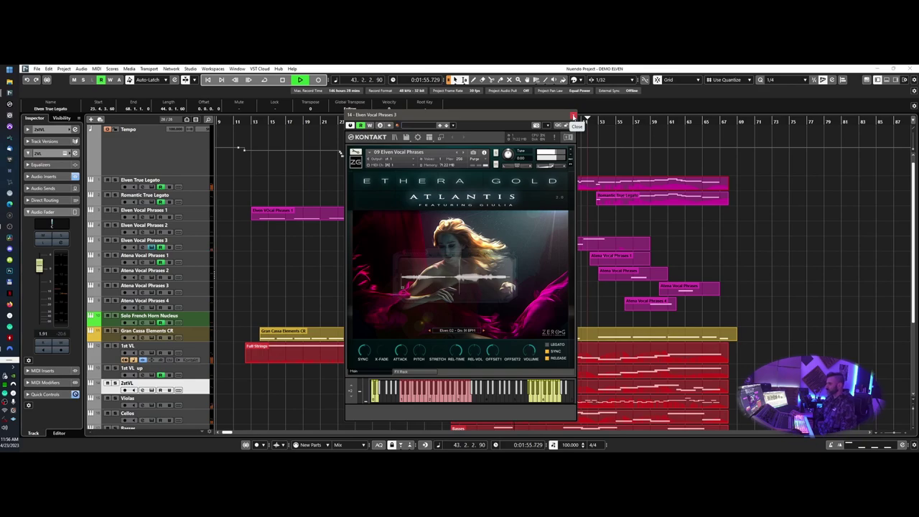
pyautogui.click(573, 117)
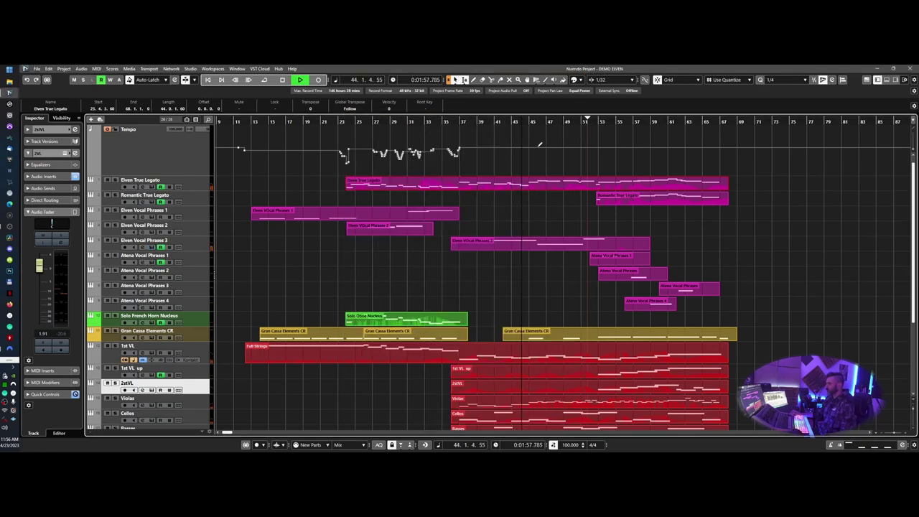
pyautogui.click(160, 186)
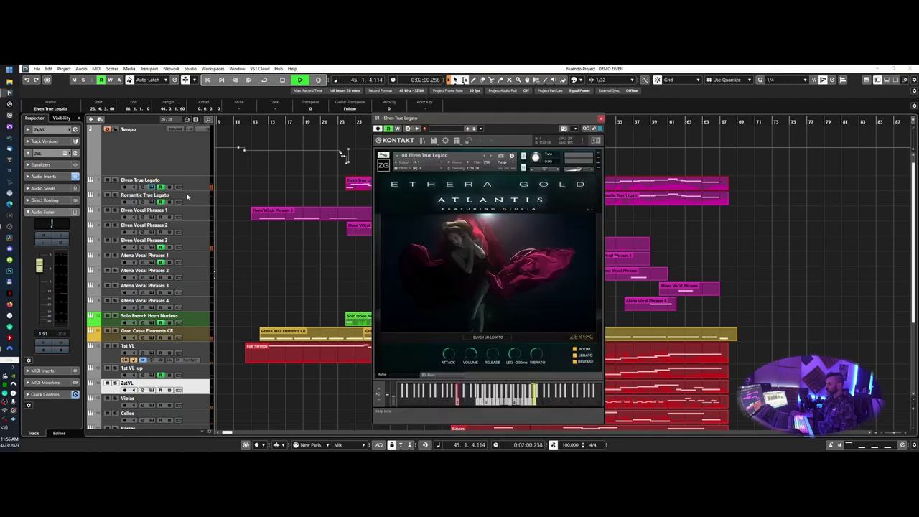
pyautogui.click(602, 118)
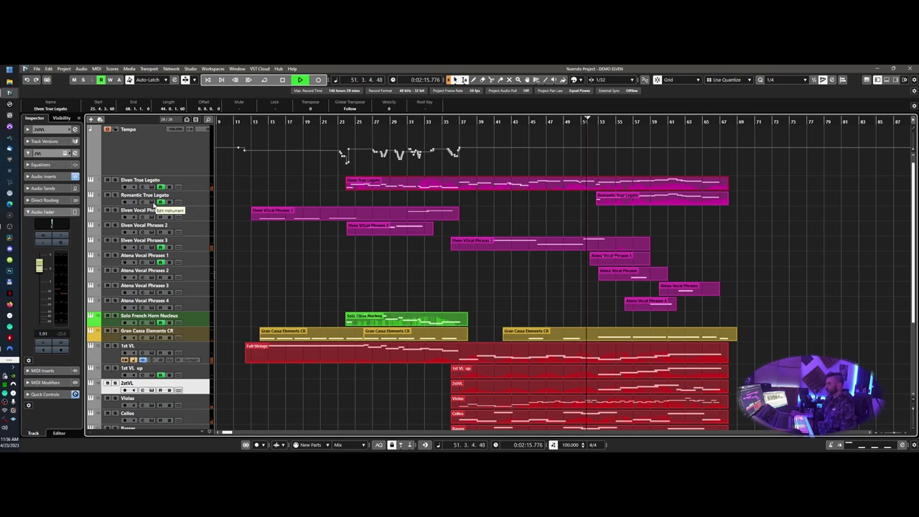
# - View the Romantic True Legato, Atena Vocal Phrases 3 and Atena Vocal Phrases 4 instruments, and close all three windows
pyautogui.click(152, 204)
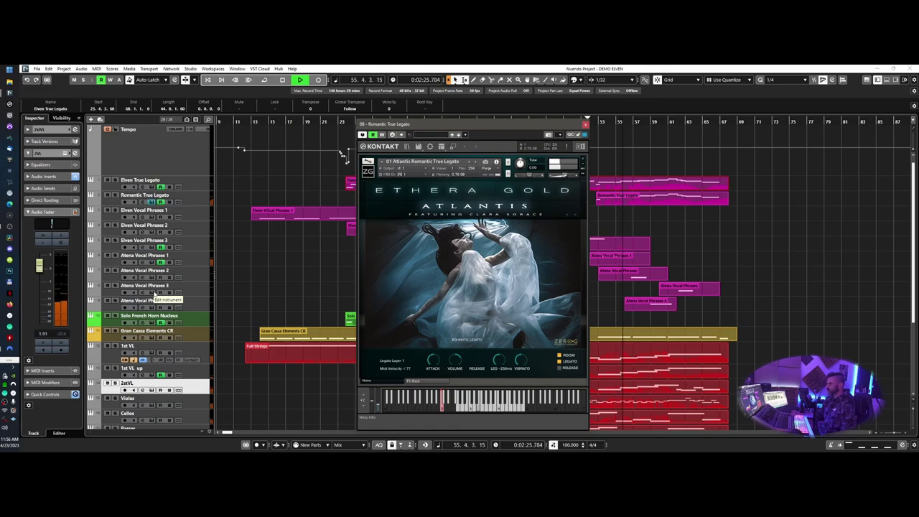
pyautogui.click(155, 294)
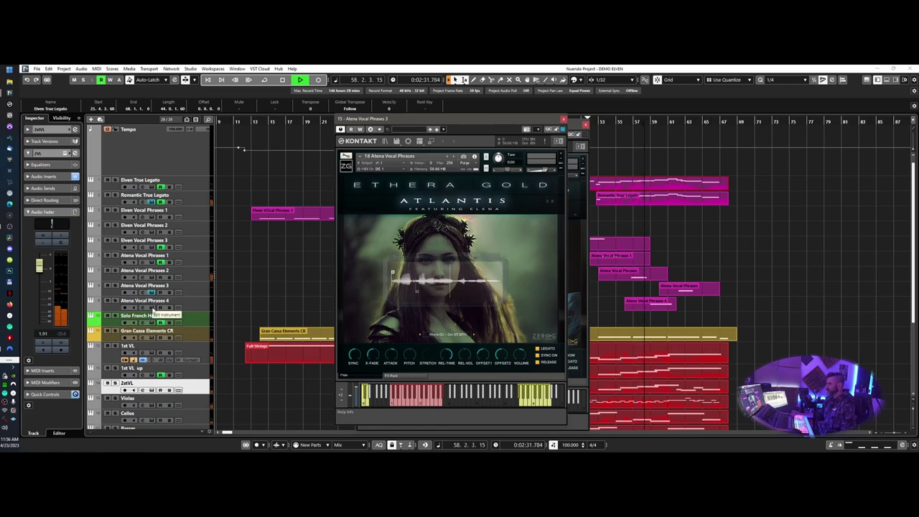
pyautogui.click(151, 309)
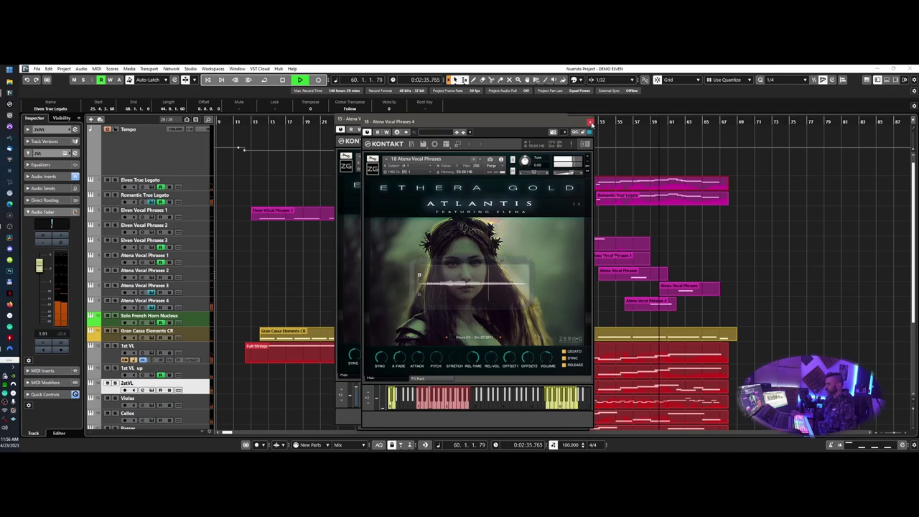
pyautogui.click(590, 122)
pyautogui.click(564, 120)
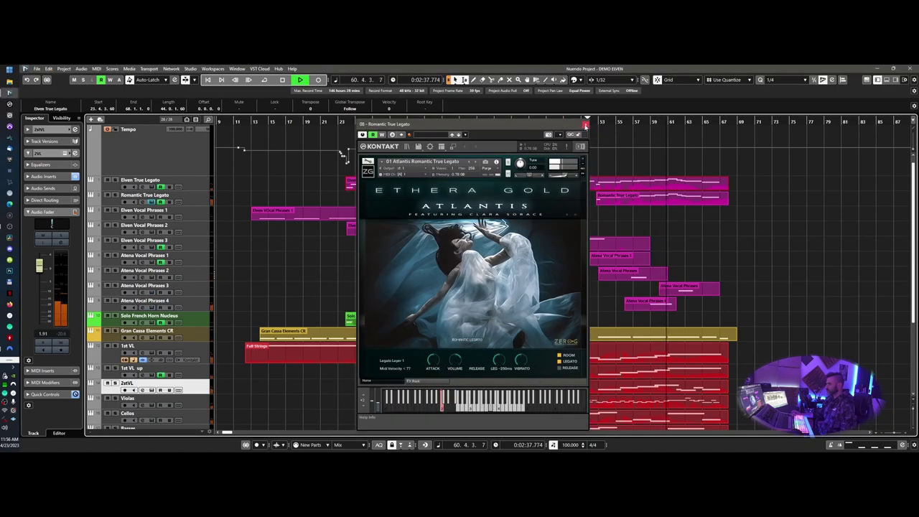
pyautogui.click(586, 125)
# - View the Atena Vocal Phrases 3, Romantic True Legato and Elven True Legato instruments again during the ending, and close them
pyautogui.click(169, 292)
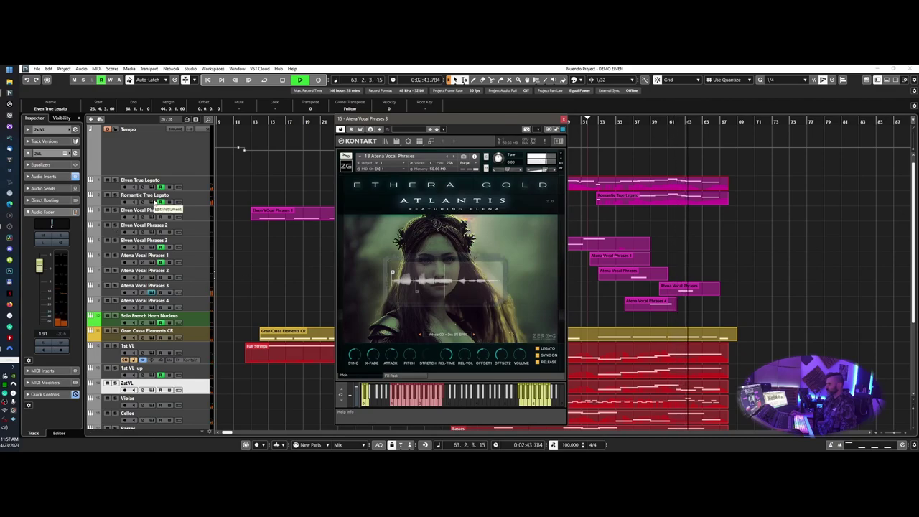
pyautogui.click(155, 203)
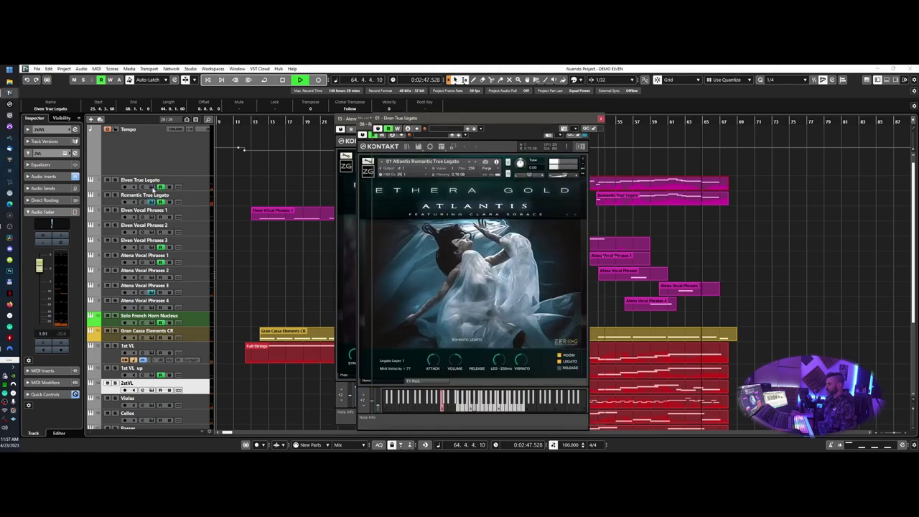
pyautogui.click(152, 188)
pyautogui.click(602, 119)
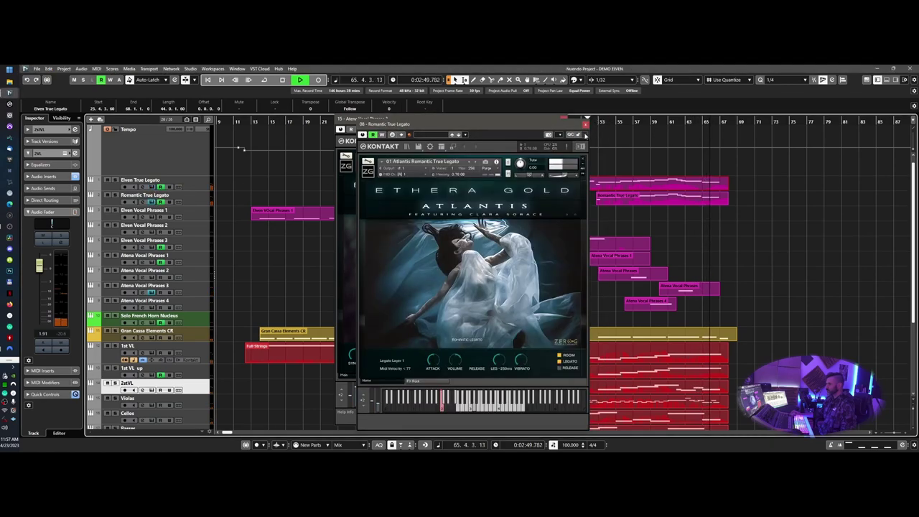
pyautogui.click(585, 125)
pyautogui.click(565, 118)
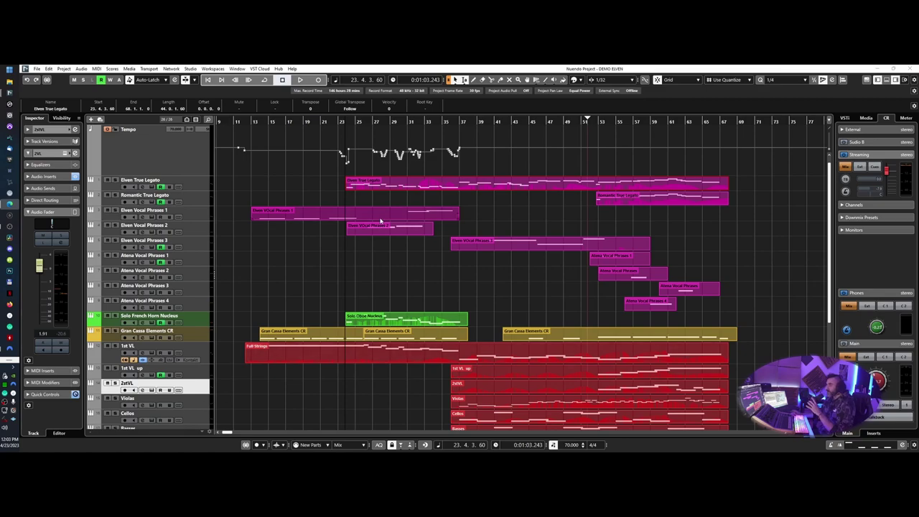
# - Play the project from bar 13 and view the Elven Vocal Phrases 1 instrument while its phrase sounds
pyautogui.click(252, 122)
pyautogui.click(251, 122)
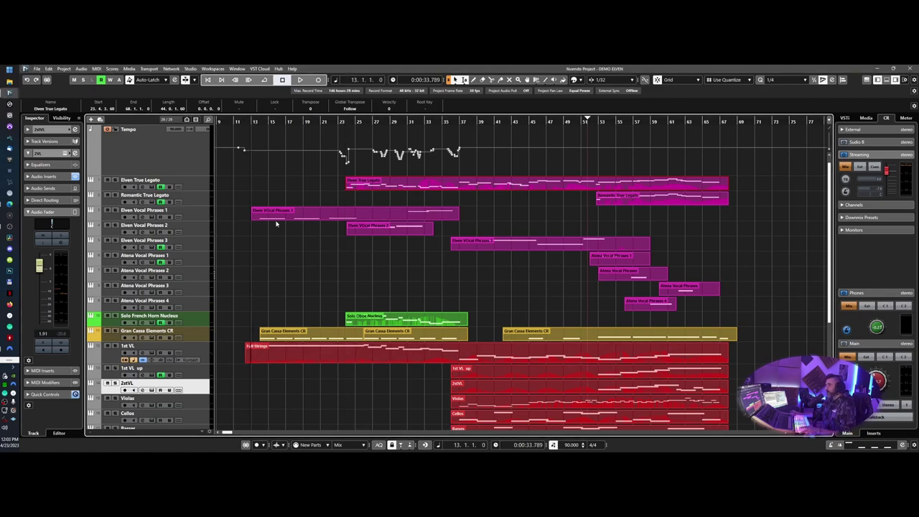
pyautogui.click(257, 122)
pyautogui.click(179, 218)
pyautogui.press('space')
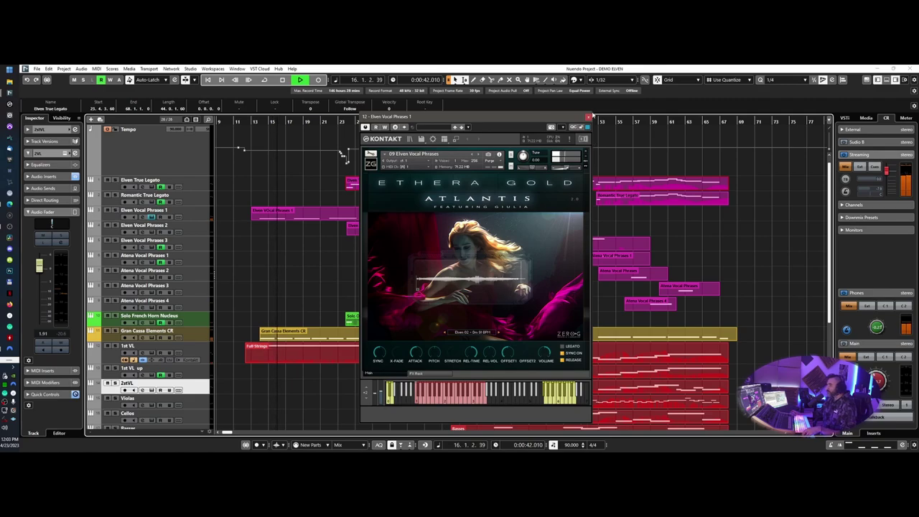
pyautogui.click(590, 117)
# - Show the audio sends and the audio inserts of the Elven Vocal Phrases 1 track
pyautogui.click(113, 219)
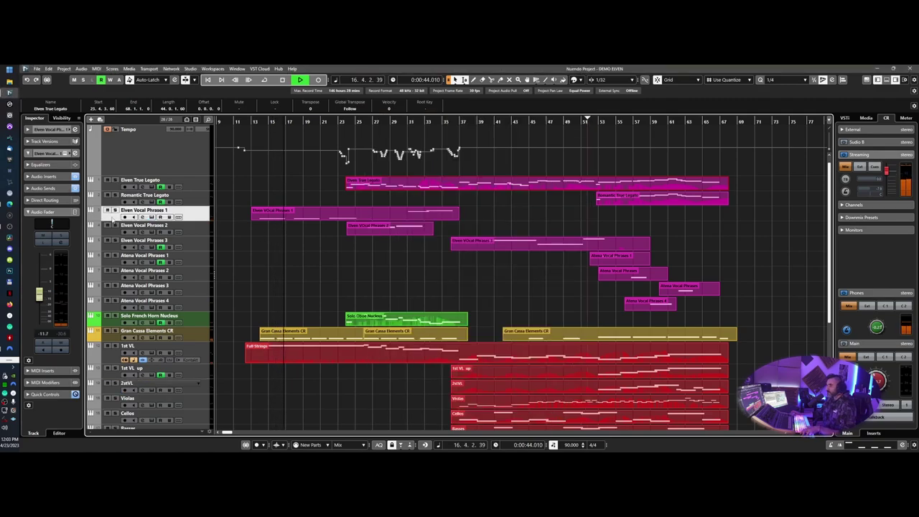
pyautogui.click(43, 188)
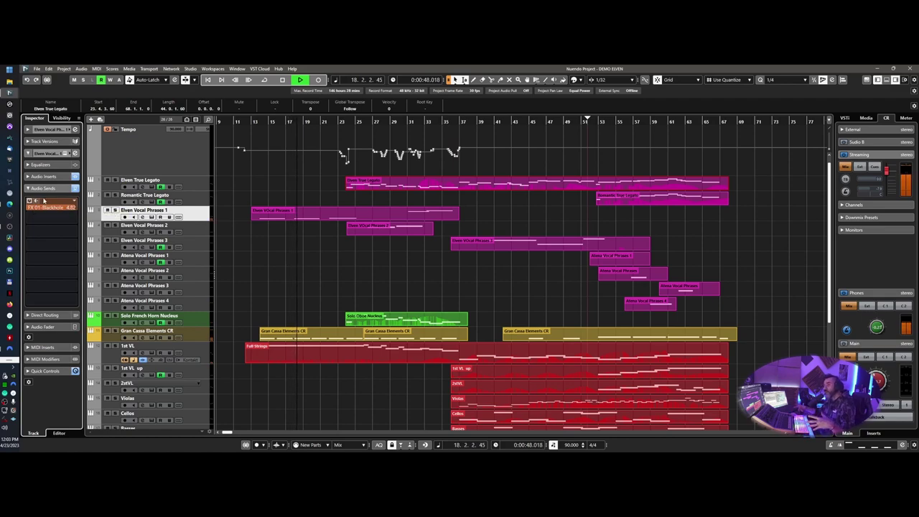
pyautogui.click(41, 176)
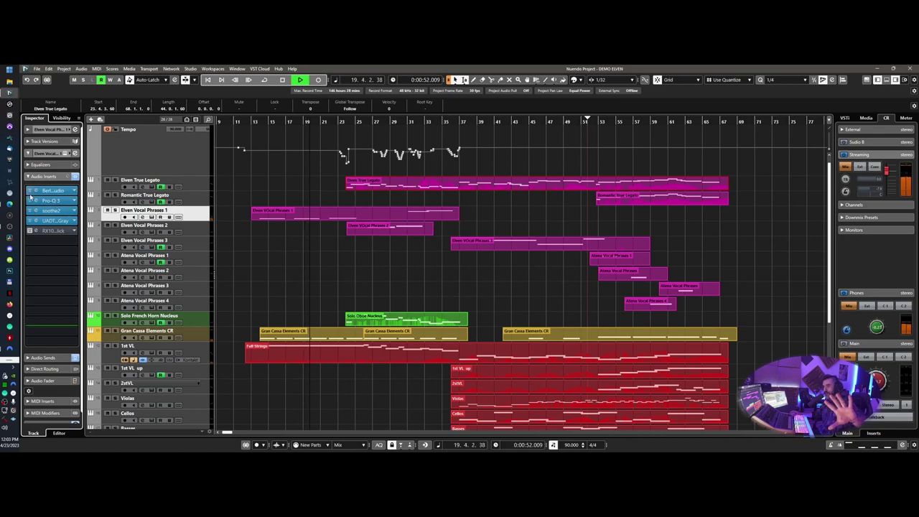
# - Examine the Berlin Studio reverb insert on the Elven Vocal Phrases 1 track and close it
pyautogui.click(35, 190)
pyautogui.moveTo(355, 188); pyautogui.dragTo(300, 167)
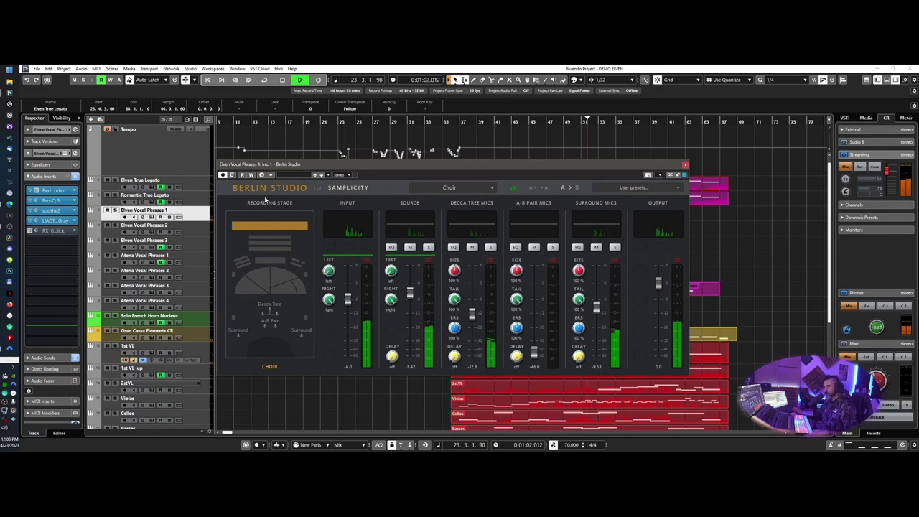
pyautogui.click(686, 166)
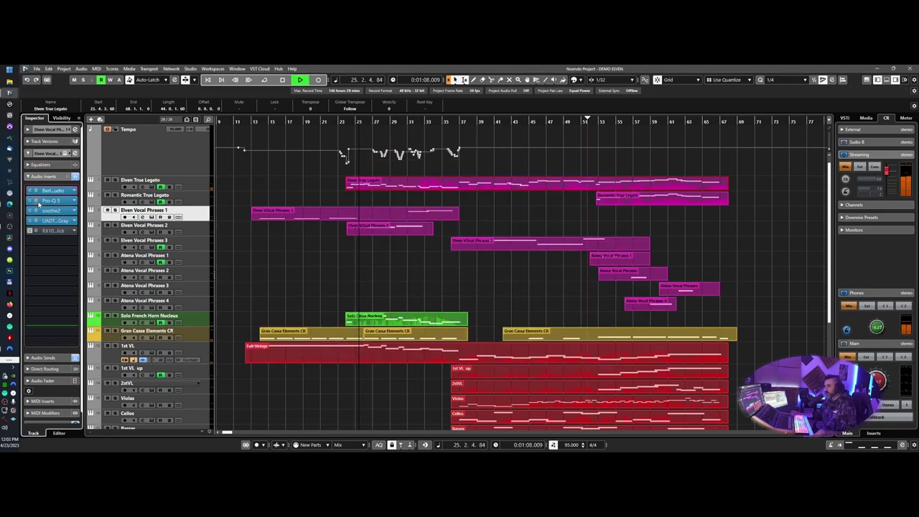
# - Examine the Pro-Q 3 and soothe2 inserts on the Elven Vocal Phrases 1 track and close both
pyautogui.click(45, 201)
pyautogui.moveTo(365, 131); pyautogui.dragTo(301, 132)
pyautogui.click(45, 211)
pyautogui.click(541, 124)
pyautogui.click(634, 132)
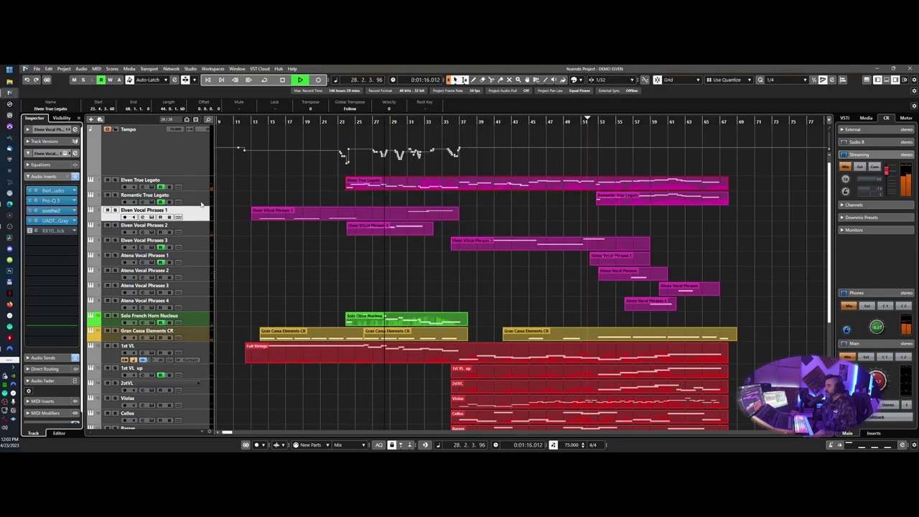
# - Solo and enlarge the Elven True Legato track, with its instrument window open beside the track's notes
pyautogui.click(152, 187)
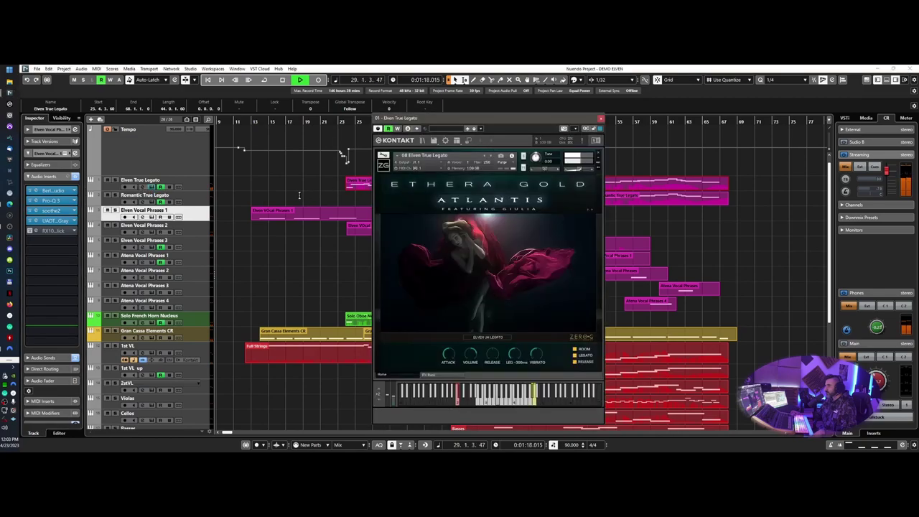
pyautogui.moveTo(530, 119); pyautogui.dragTo(704, 125)
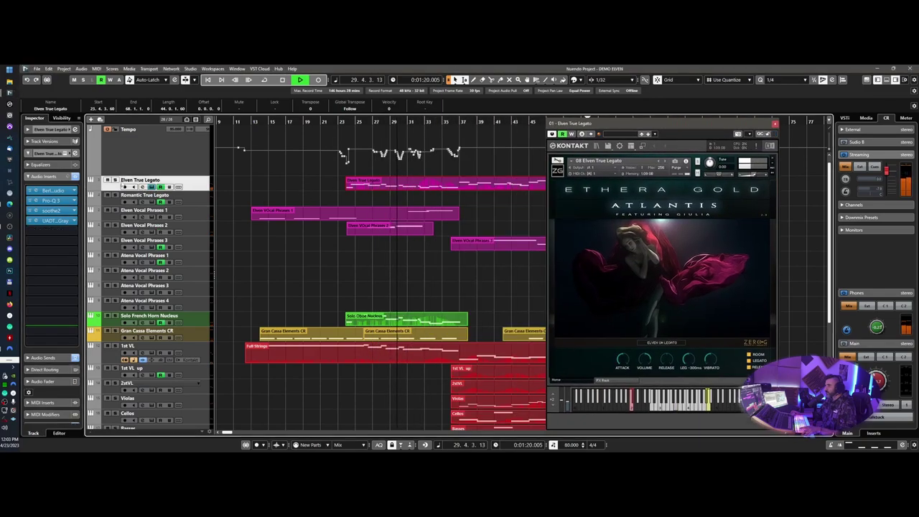
pyautogui.click(115, 179)
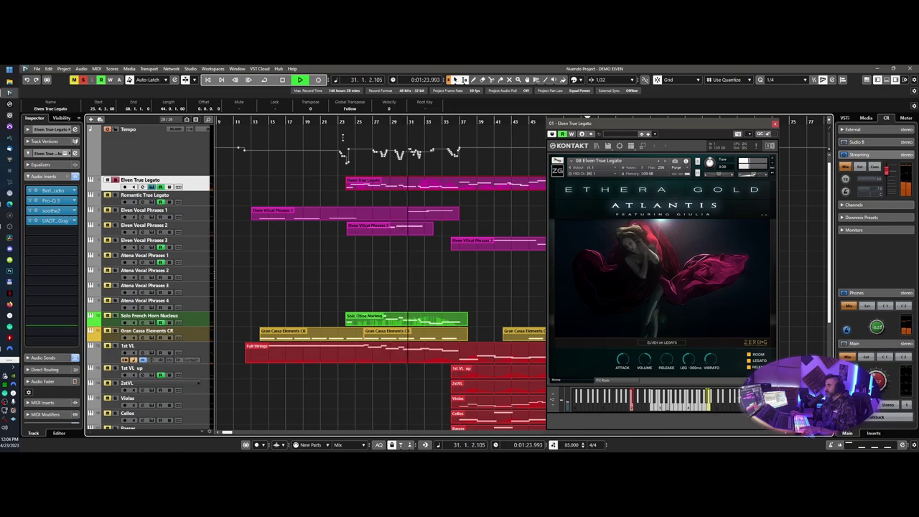
pyautogui.moveTo(197, 191); pyautogui.dragTo(196, 254)
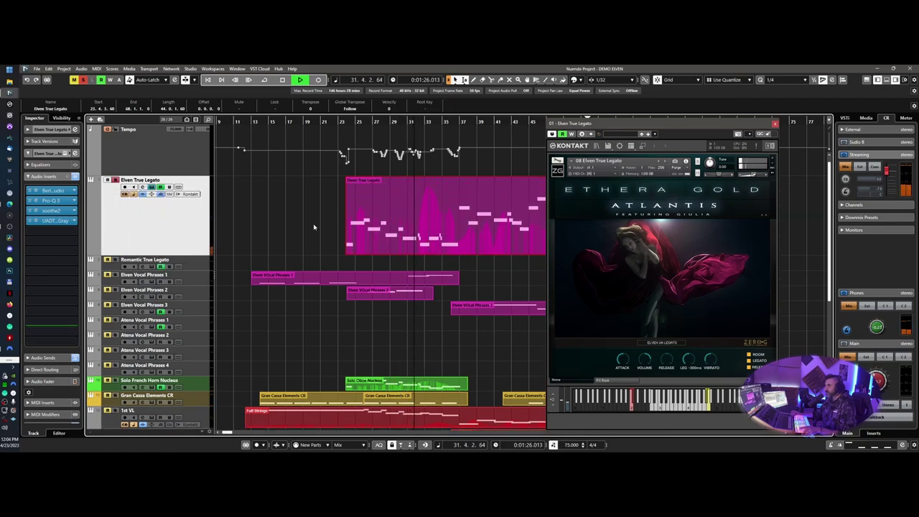
# - Stop playback and examine the Berlin Studio reverb insert on the Elven True Legato track, closing it when done
pyautogui.press('space')
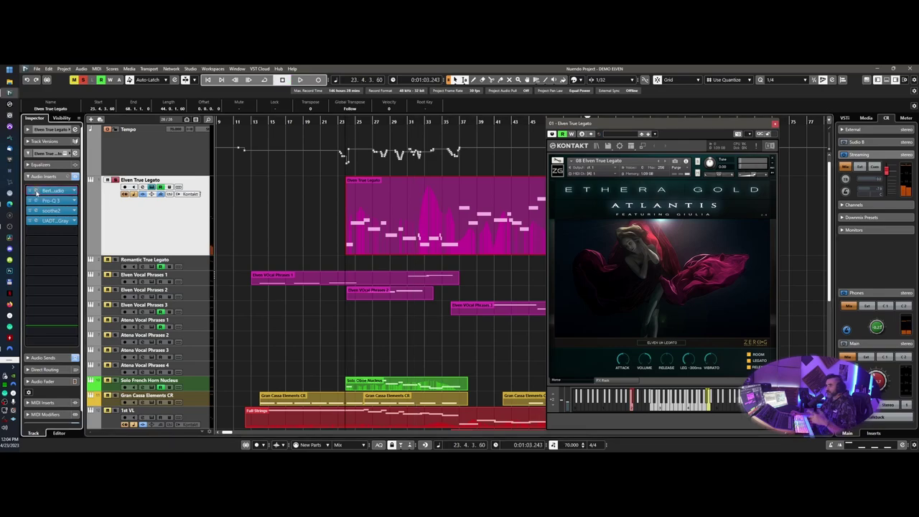
pyautogui.click(47, 191)
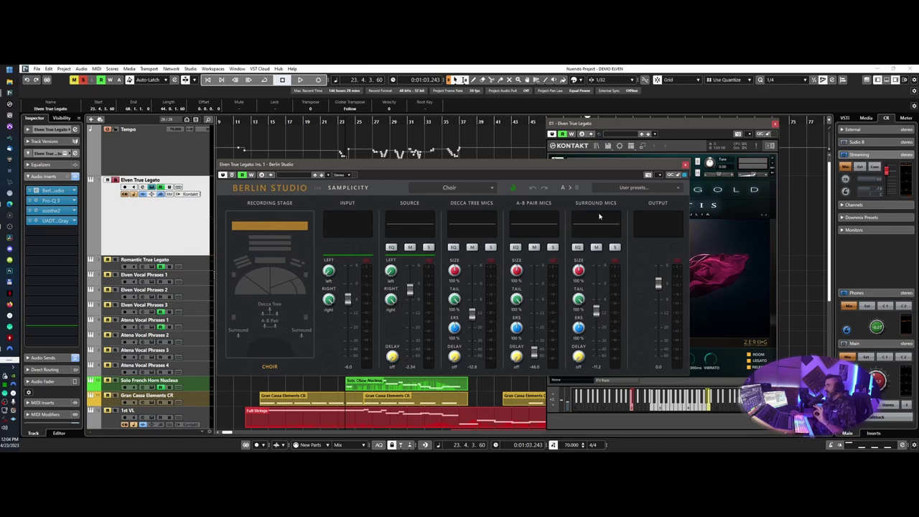
pyautogui.click(686, 164)
# - Examine the Pro-Q 3 insert on the Elven True Legato track during playback, repositioning its window over the arrangement
pyautogui.click(51, 200)
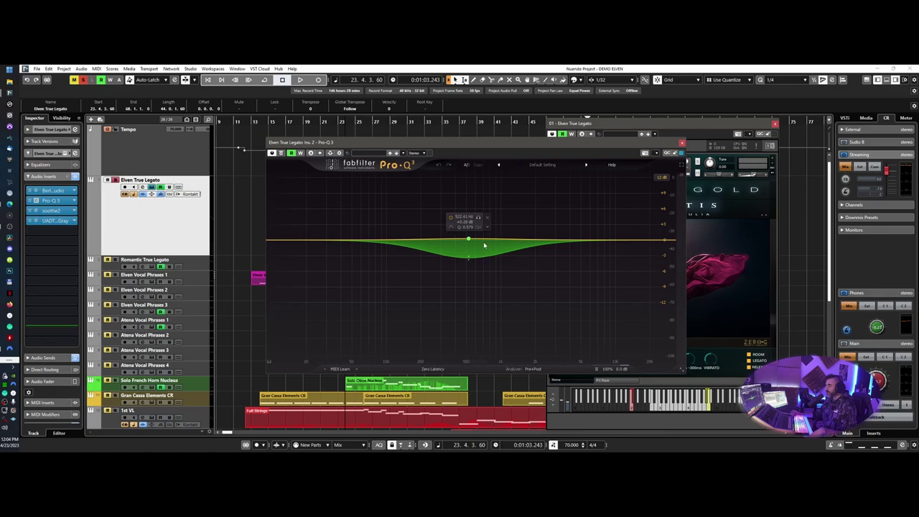
pyautogui.moveTo(431, 143); pyautogui.dragTo(583, 178)
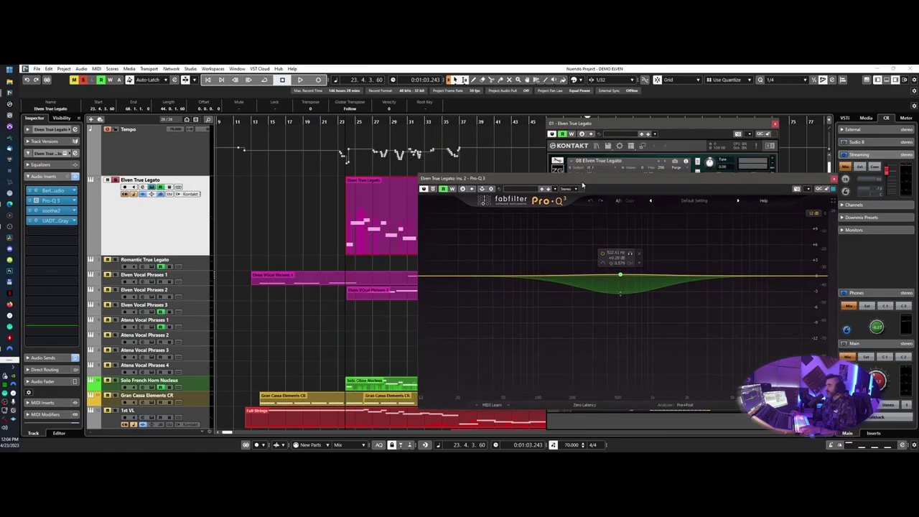
pyautogui.doubleClick(357, 121)
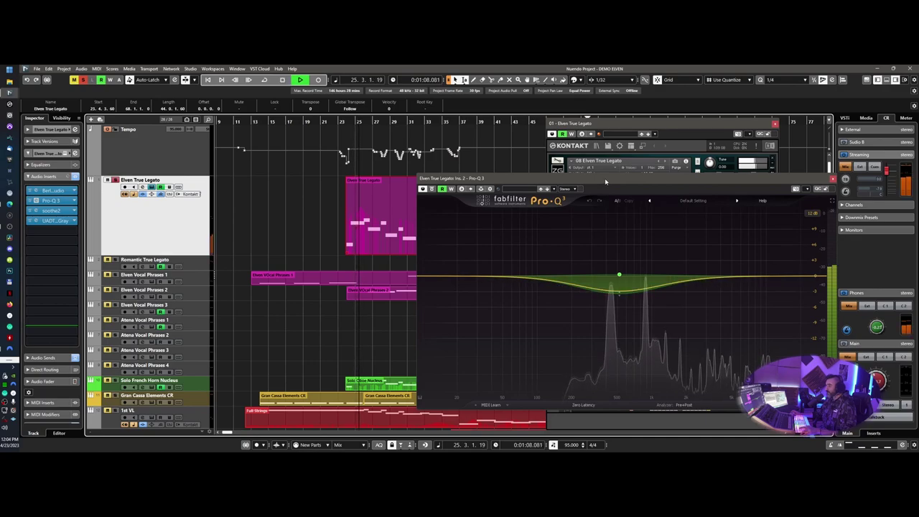
pyautogui.moveTo(605, 182); pyautogui.dragTo(542, 173)
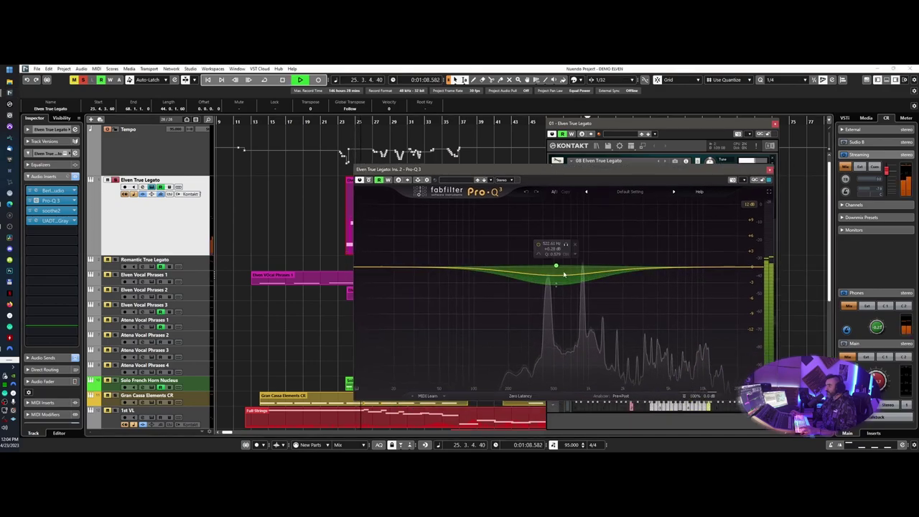
# - Examine the soothe2 and UAD Teletronix LA-2A Gray inserts on the Elven True Legato track during playback, and stop playback
pyautogui.click(41, 211)
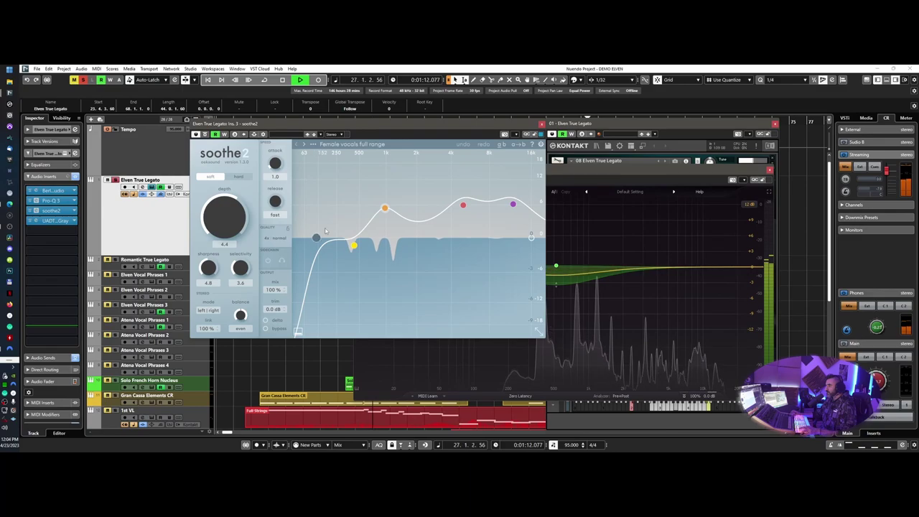
pyautogui.click(52, 221)
pyautogui.moveTo(267, 96); pyautogui.dragTo(543, 195)
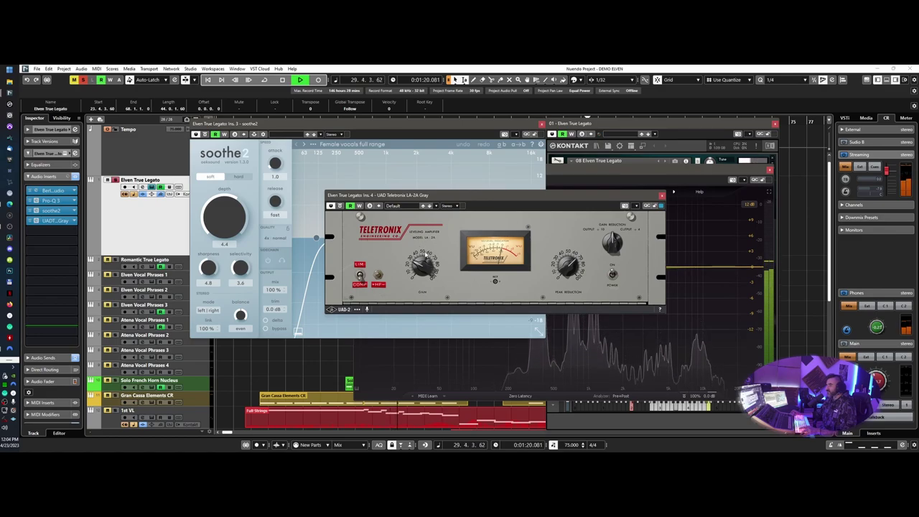
pyautogui.press('space')
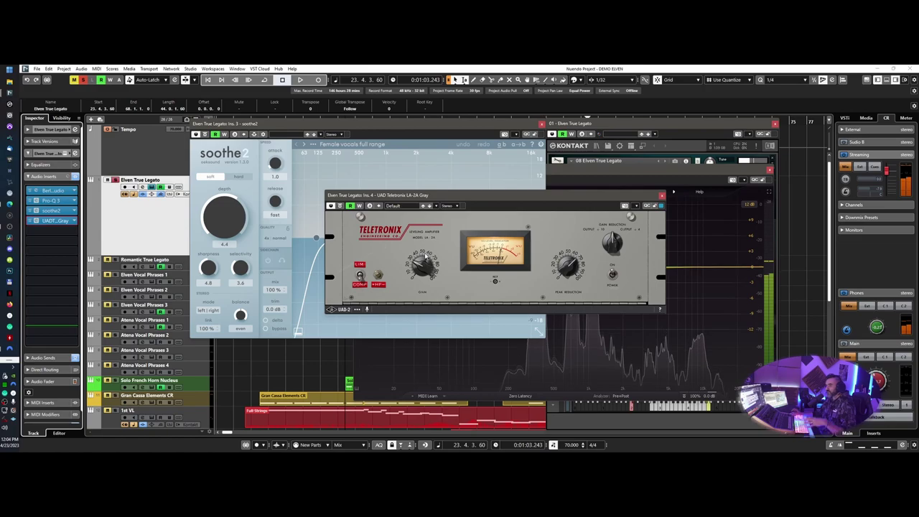
# - Close the open insert effect windows and the Elven True Legato instrument window
pyautogui.click(662, 195)
pyautogui.click(770, 169)
pyautogui.click(542, 123)
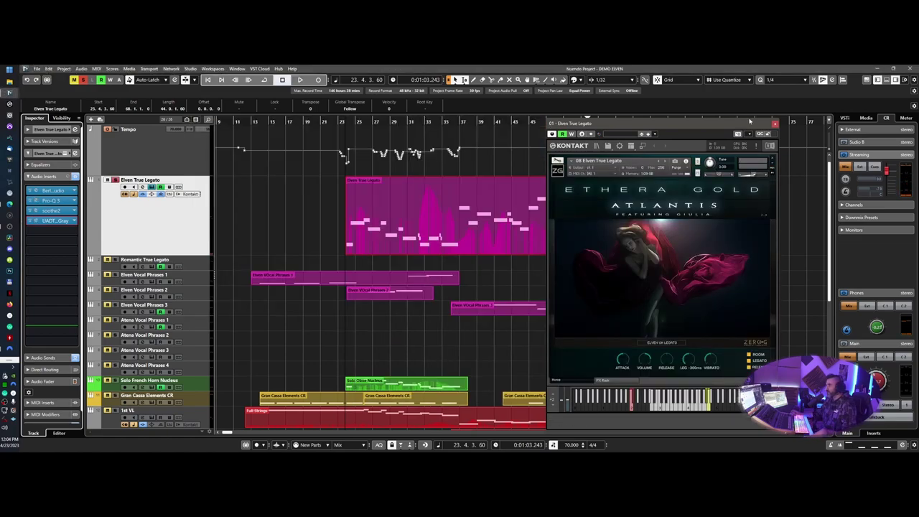
pyautogui.click(775, 123)
# - Solo the Romantic True Legato track in place of Elven True Legato and play it from about bar 52
pyautogui.scroll(-2, 428, 245)
pyautogui.moveTo(469, 120)
pyautogui.mouseDown()
pyautogui.moveTo(498, 121)
pyautogui.moveTo(459, 123)
pyautogui.mouseUp()
pyautogui.hscroll(5, 494, 245)
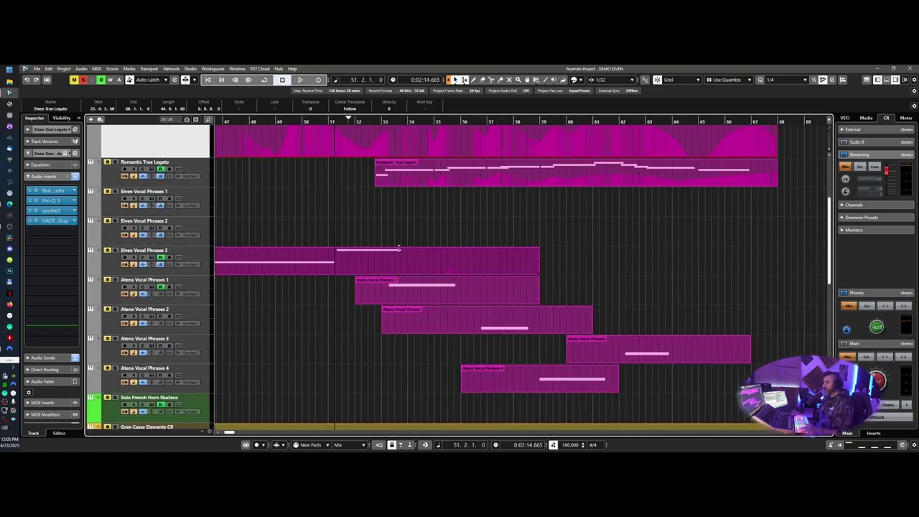
pyautogui.scroll(1, 483, 256)
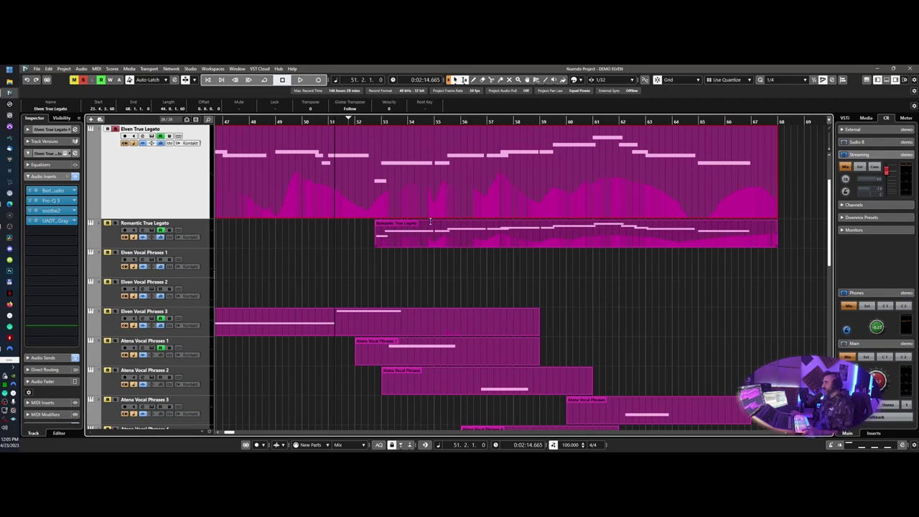
pyautogui.scroll(-1, 455, 220)
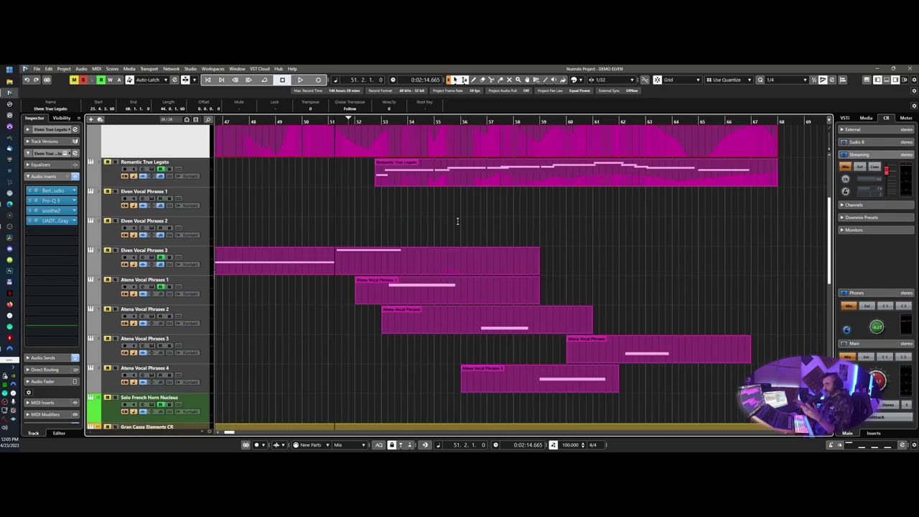
pyautogui.scroll(2, 457, 221)
pyautogui.scroll(-1, 354, 163)
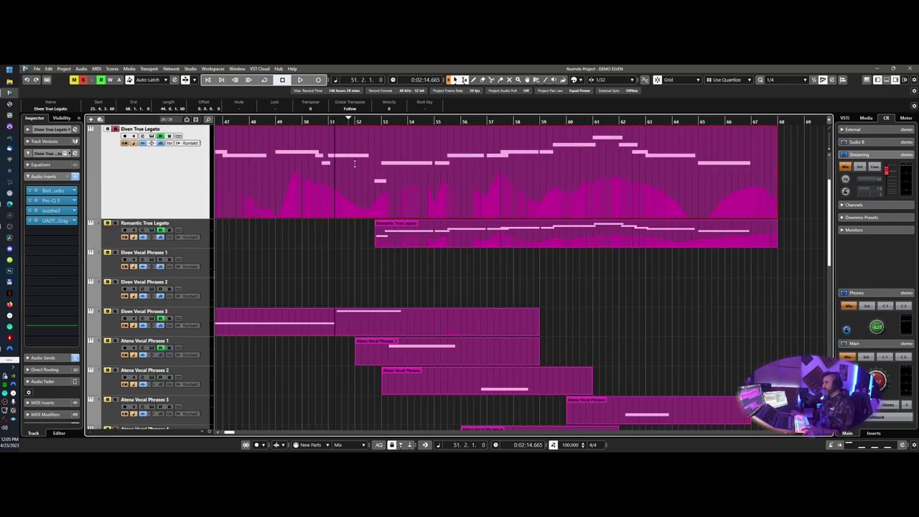
pyautogui.click(372, 124)
pyautogui.press('space')
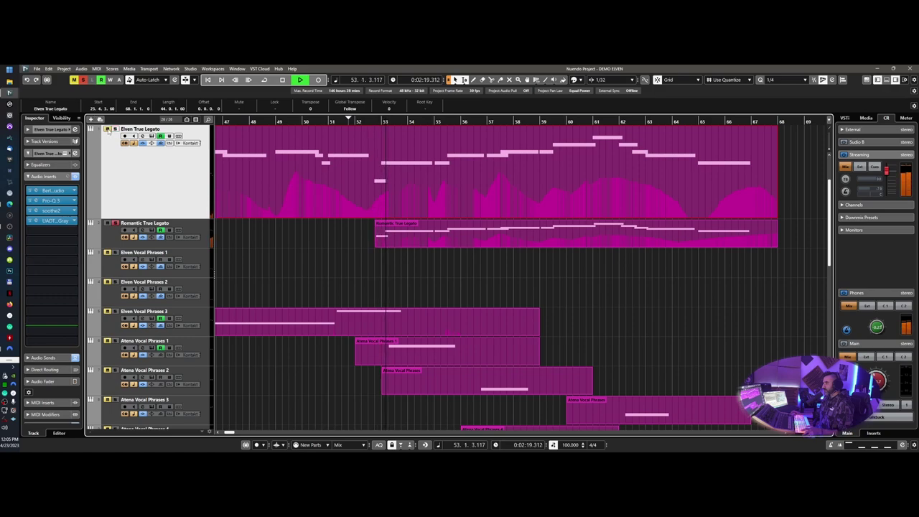
# - Examine the Berlin Studio and Pro-Q 3 inserts on the Romantic True Legato track during playback, close both and stop playback
pyautogui.click(119, 233)
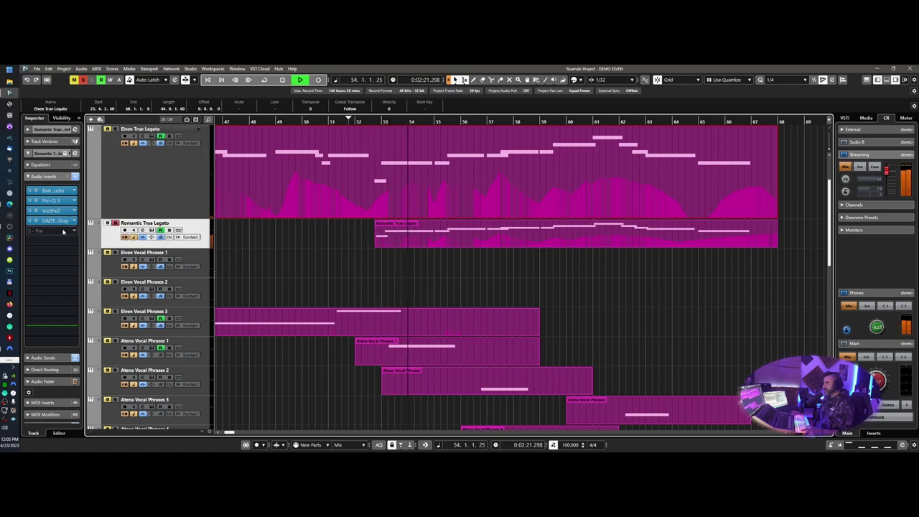
pyautogui.click(36, 190)
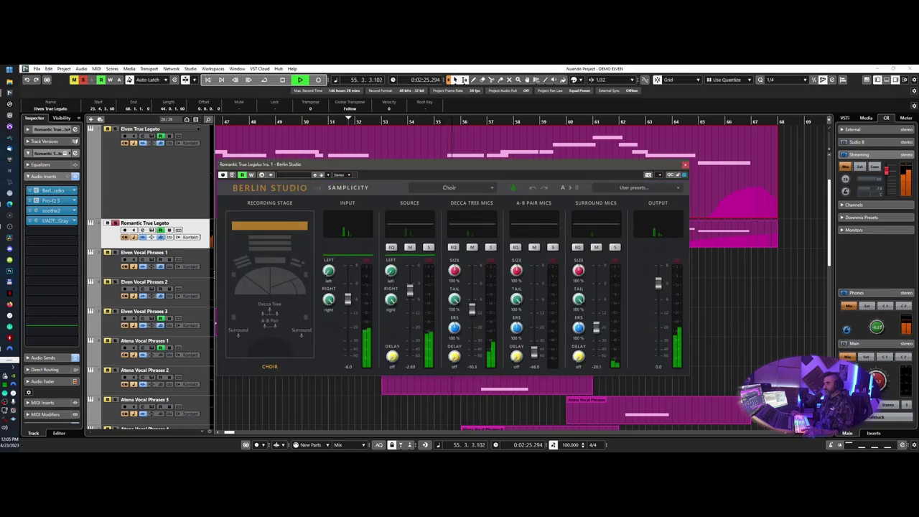
pyautogui.click(50, 200)
pyautogui.moveTo(745, 163); pyautogui.dragTo(704, 189)
pyautogui.click(746, 188)
pyautogui.click(686, 165)
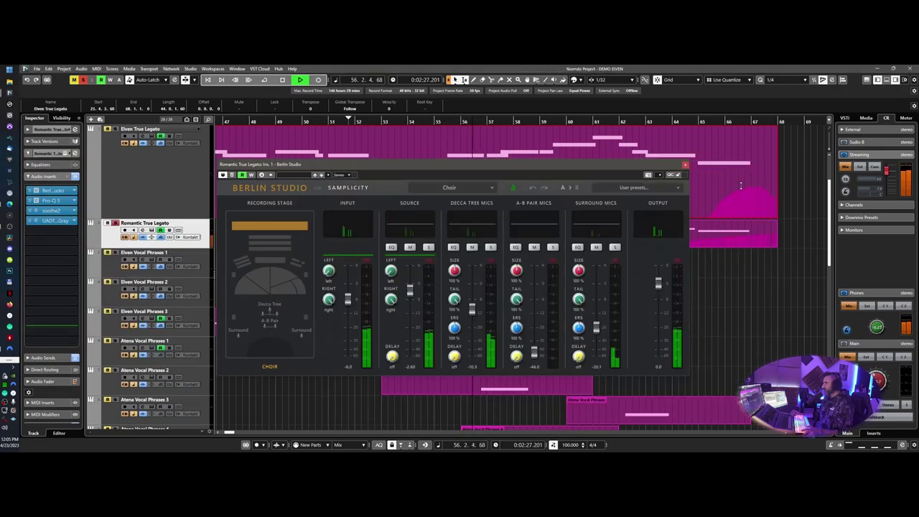
pyautogui.press('space')
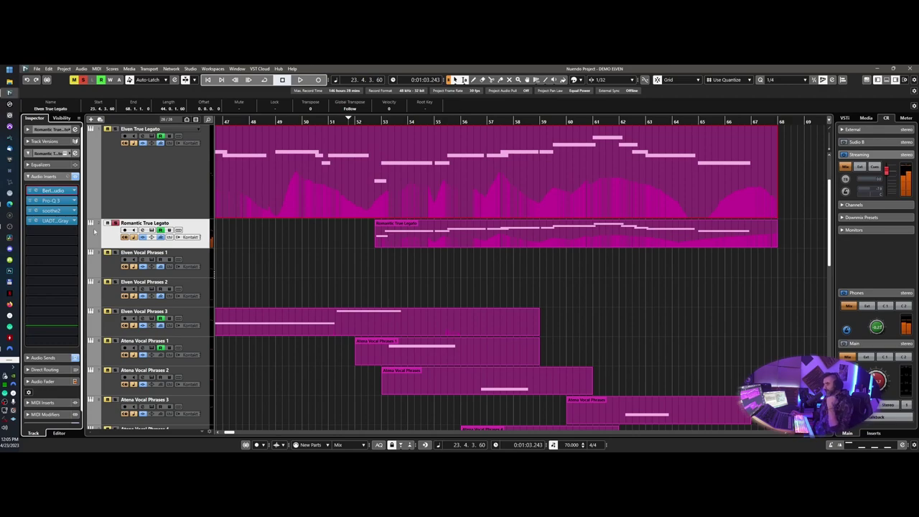
# - Examine the UAD Teletronix LA-2A Gray and soothe2 inserts on the Romantic True Legato track and close both
pyautogui.click(38, 222)
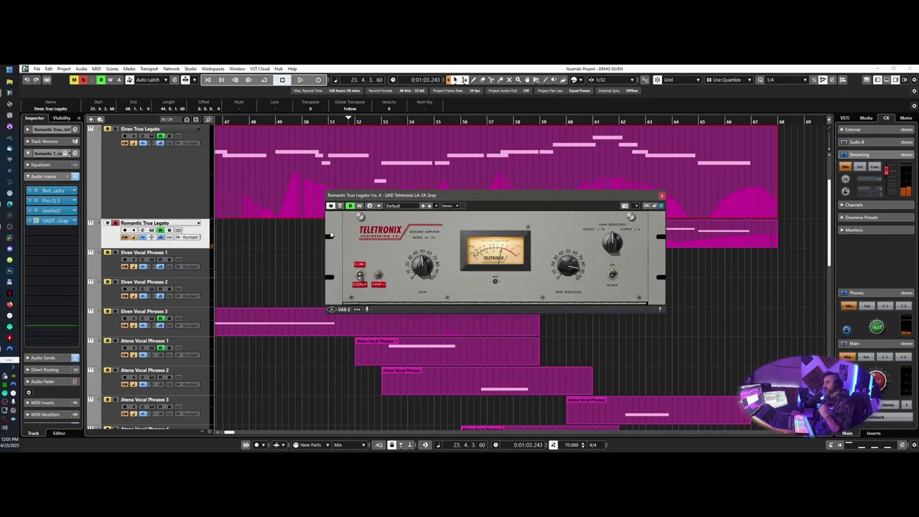
pyautogui.moveTo(481, 201); pyautogui.dragTo(464, 253)
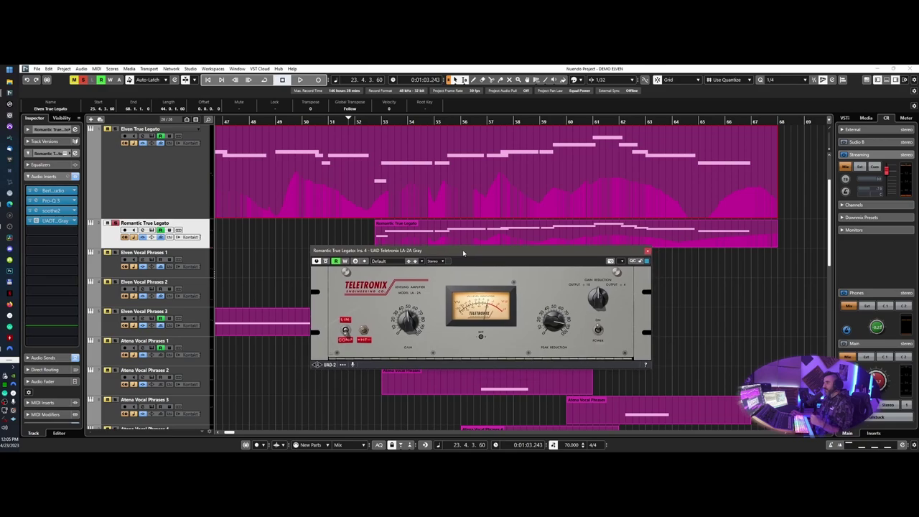
pyautogui.click(648, 252)
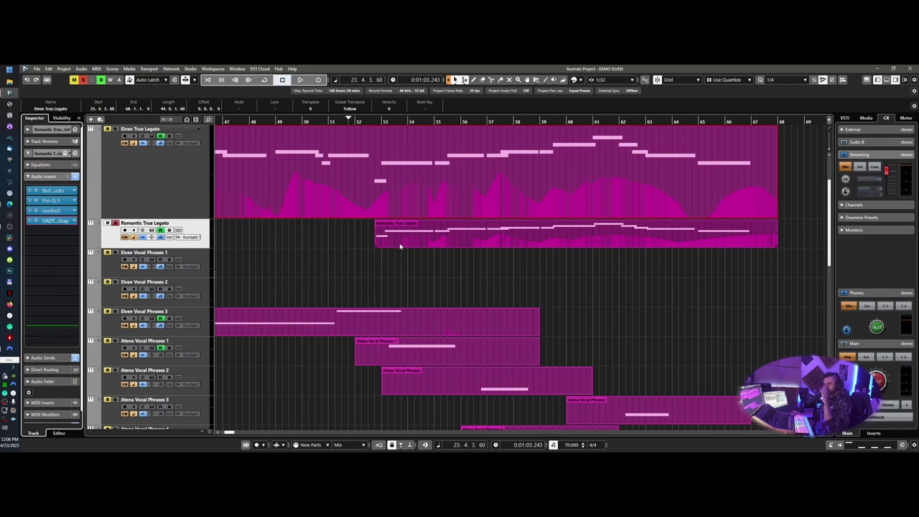
pyautogui.click(355, 121)
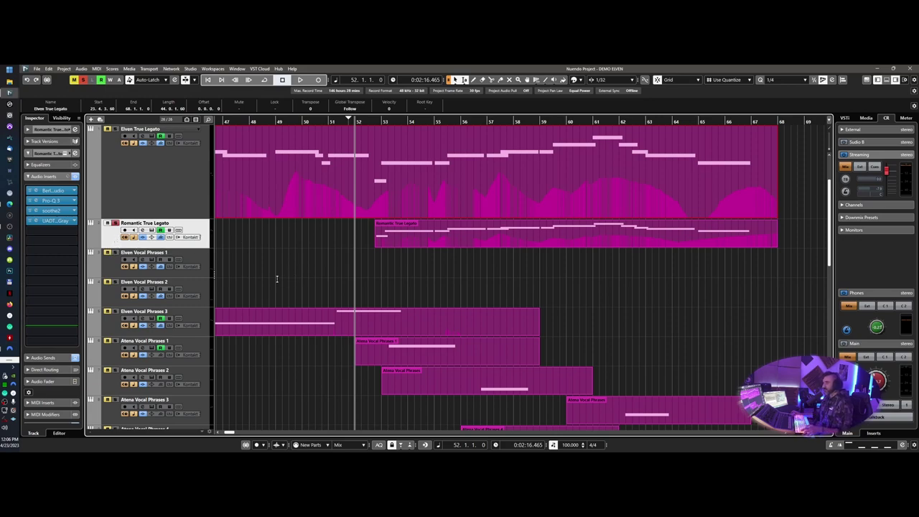
pyautogui.click(52, 210)
pyautogui.click(541, 125)
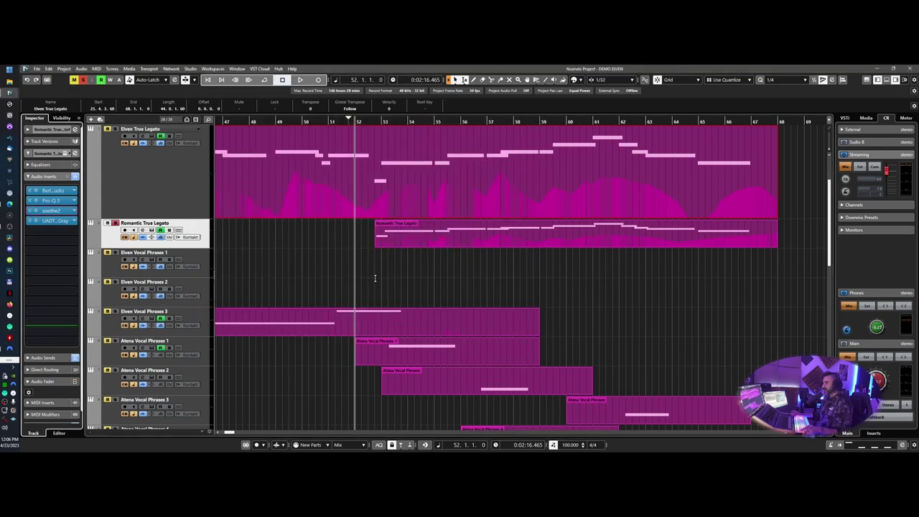
# - Add Elven Vocal Phrases 2 and 3 and Atena Vocal Phrases 1 and 2 to the soloed tracks and start playback
pyautogui.click(116, 311)
pyautogui.click(115, 282)
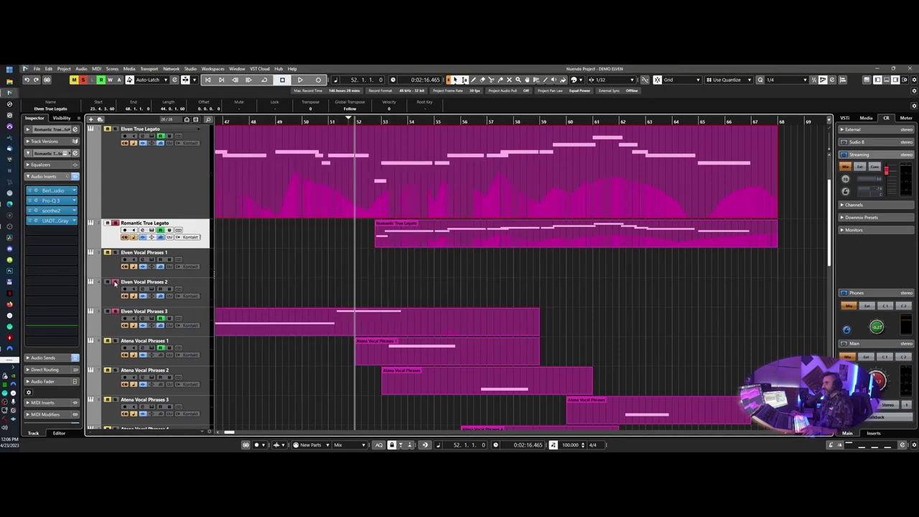
pyautogui.press('space')
pyautogui.scroll(-2, 280, 338)
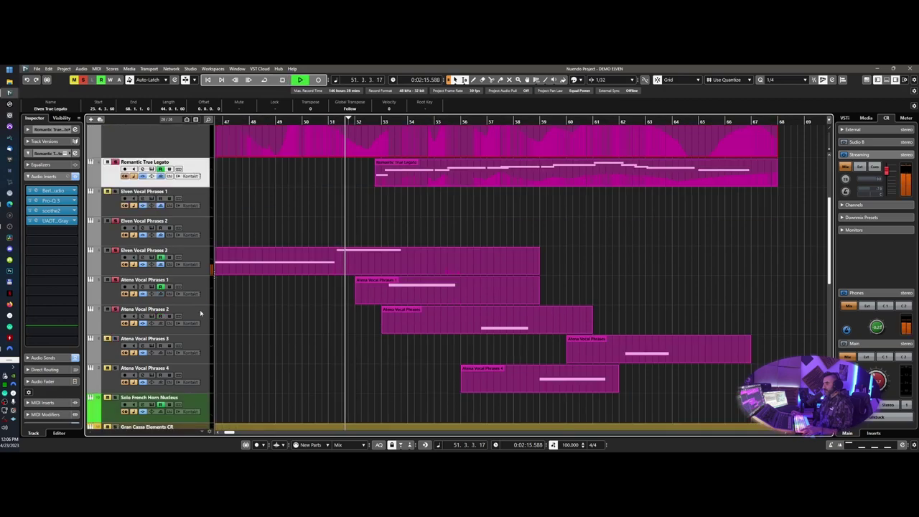
# - Show the Atena Vocal Phrases 1 instrument beside the arrangement during playback, close it and stop playback
pyautogui.click(151, 287)
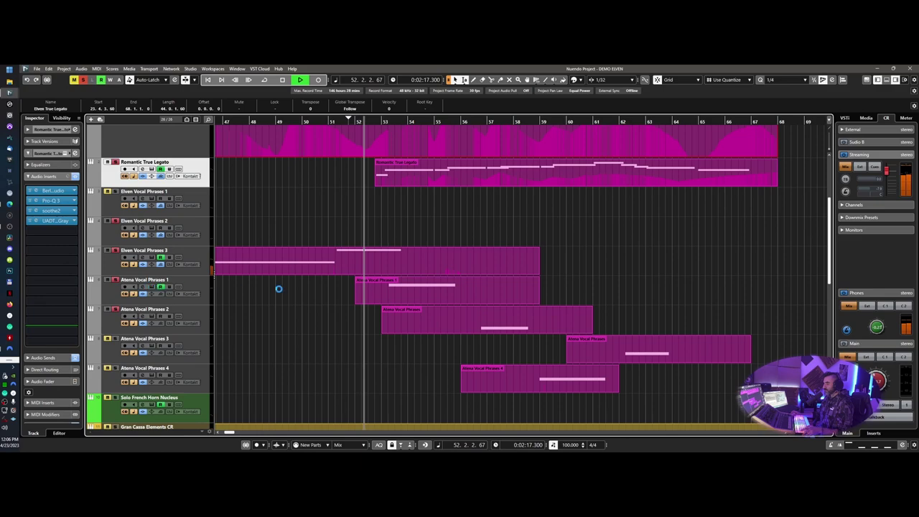
pyautogui.moveTo(526, 116); pyautogui.dragTo(737, 108)
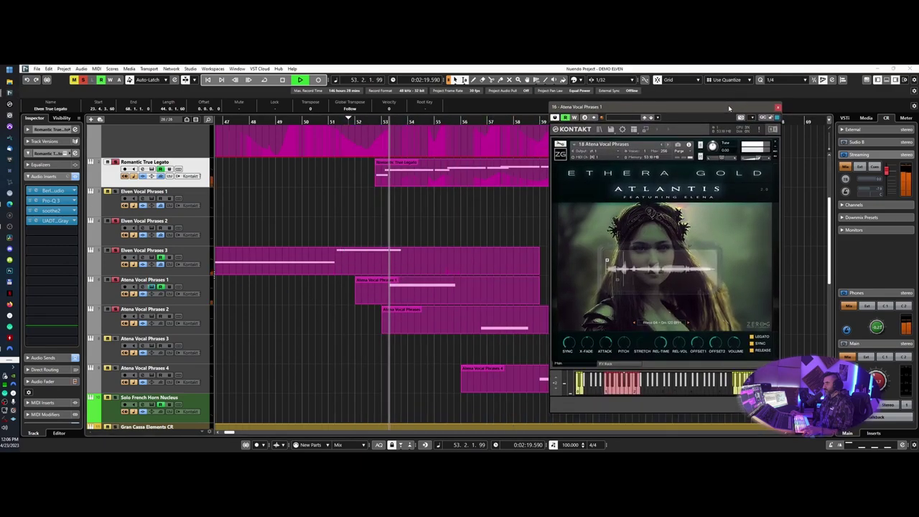
pyautogui.click(777, 108)
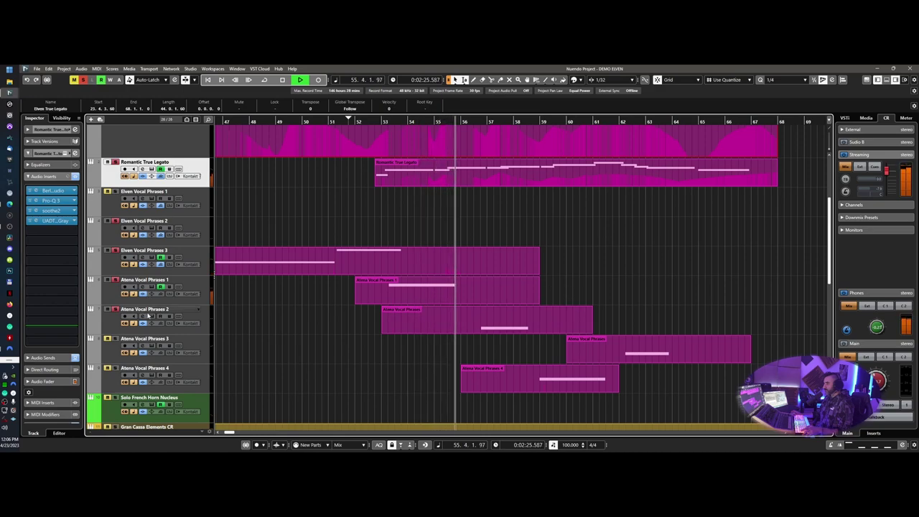
pyautogui.press('space')
# - Open the instruments of Atena Vocal Phrases 1, 2 and 3 and arrange their windows around the vocal parts during unsoloed playback
pyautogui.click(151, 316)
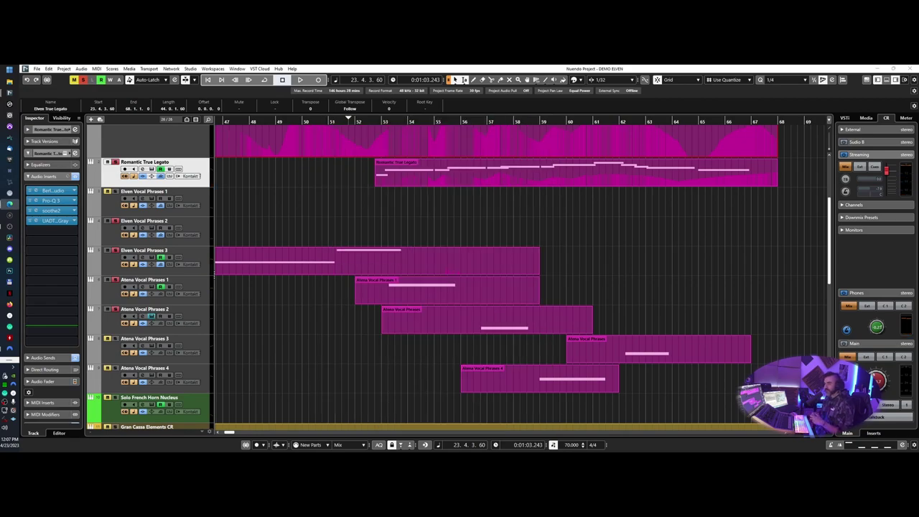
pyautogui.scroll(-4, 369, 242)
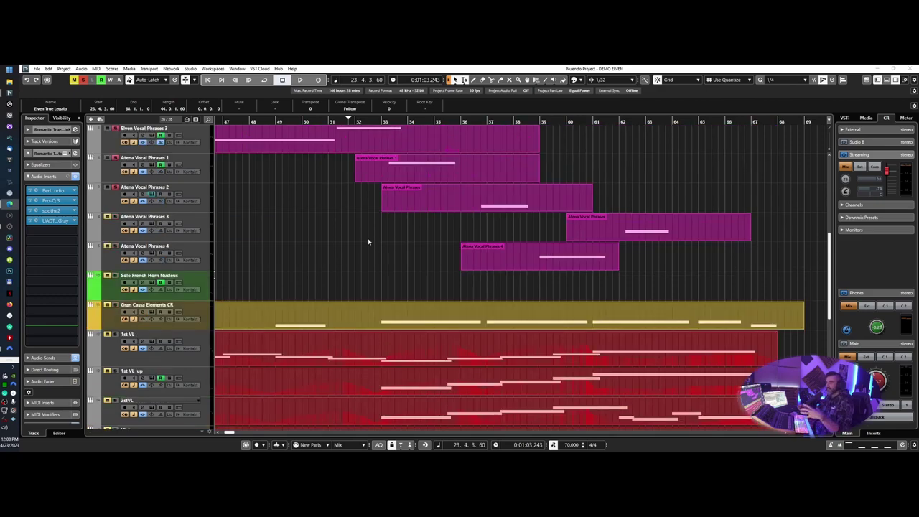
pyautogui.scroll(2, 369, 242)
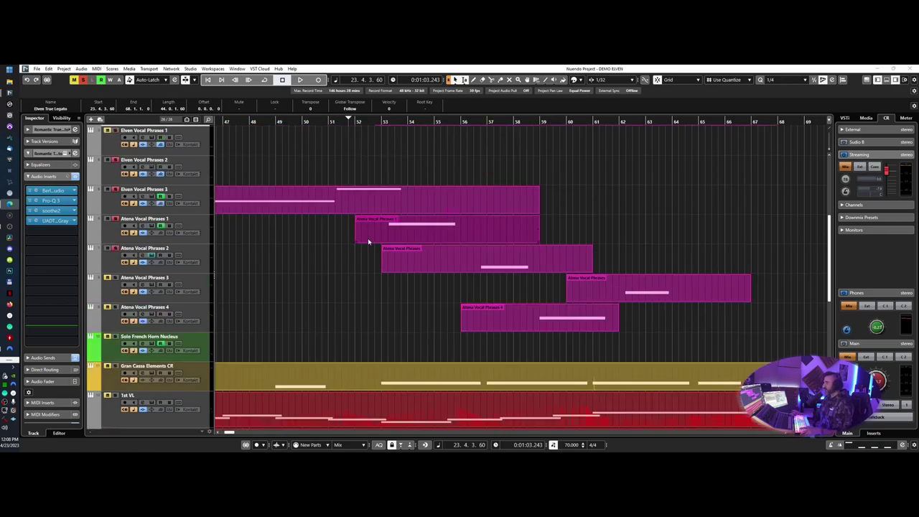
pyautogui.click(153, 226)
pyautogui.moveTo(466, 123); pyautogui.dragTo(396, 112)
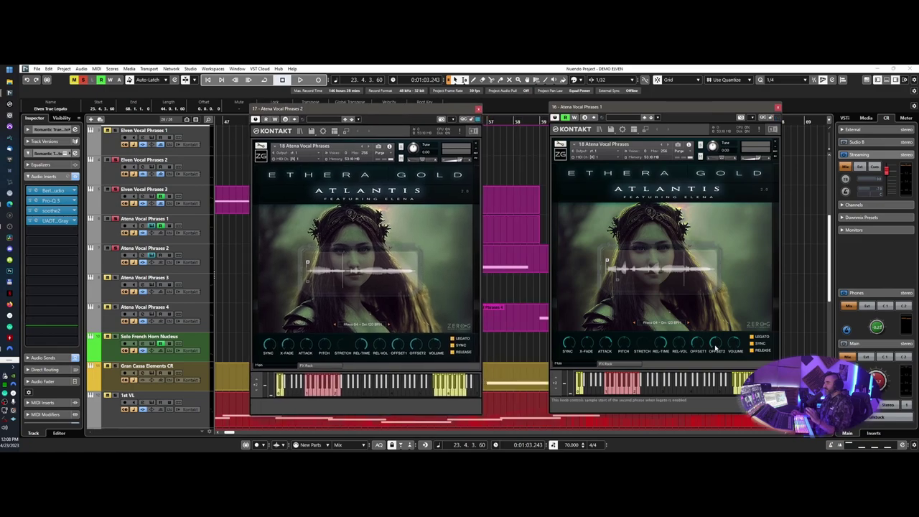
pyautogui.click(152, 285)
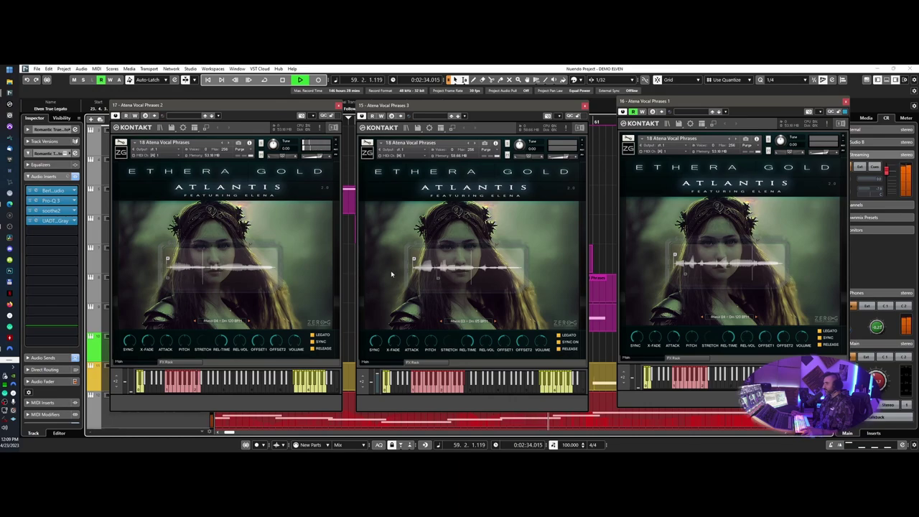
pyautogui.moveTo(559, 111); pyautogui.dragTo(861, 128)
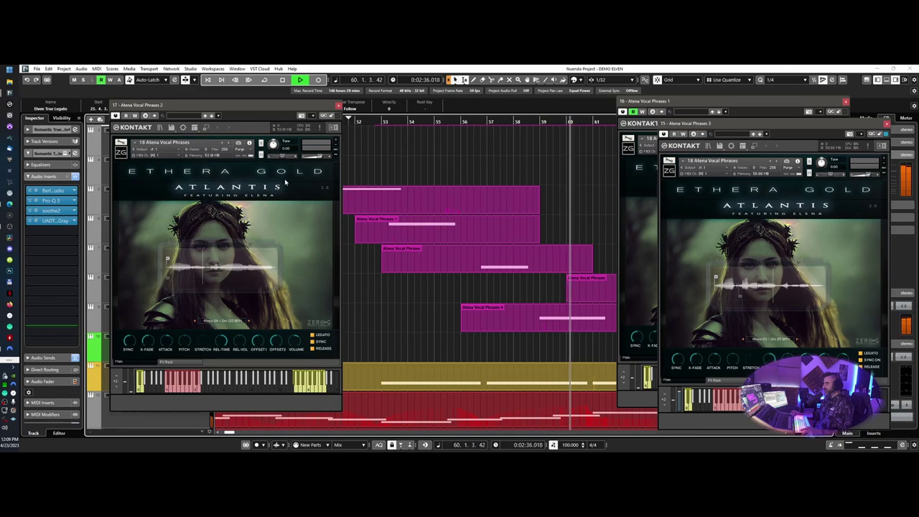
# - Open the Atena Vocal Phrases 4 instrument, line up the four Atena instrument windows side by side and stop playback
pyautogui.moveTo(222, 106); pyautogui.dragTo(389, 105)
pyautogui.click(150, 313)
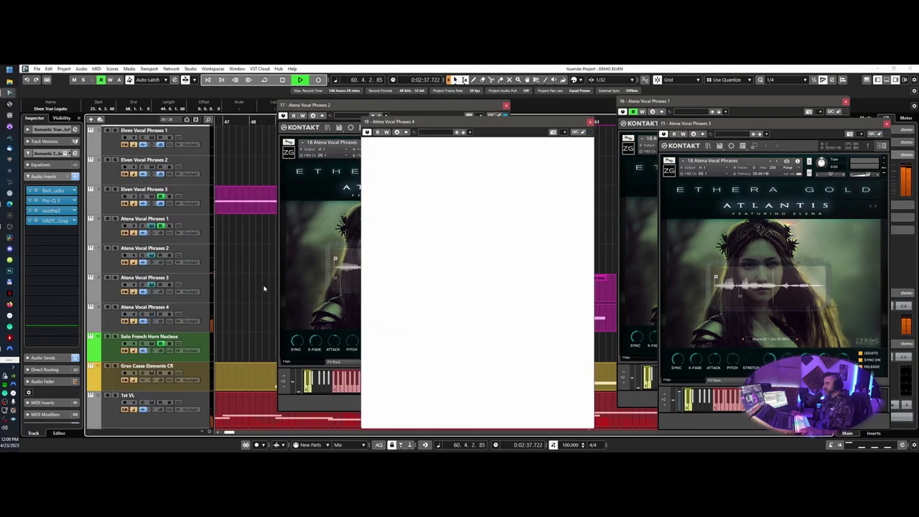
pyautogui.moveTo(323, 105); pyautogui.dragTo(130, 98)
pyautogui.moveTo(383, 122); pyautogui.dragTo(334, 104)
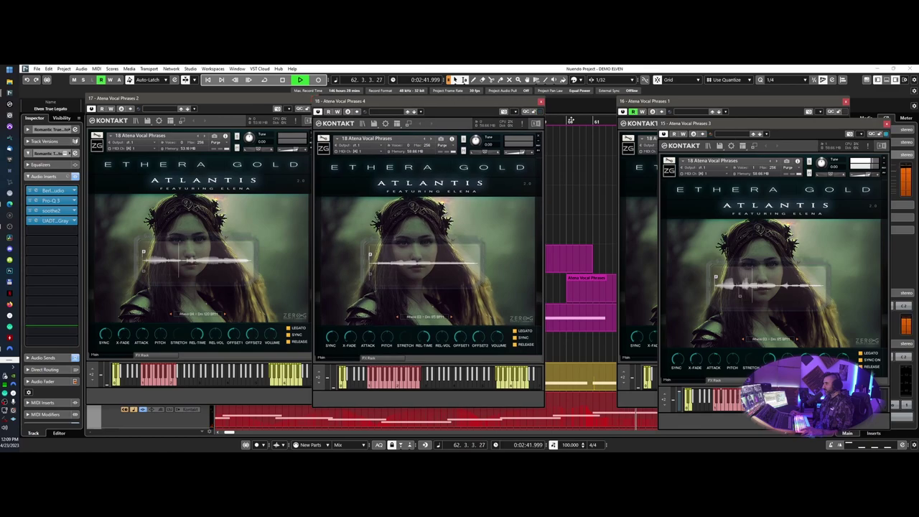
pyautogui.moveTo(731, 137); pyautogui.dragTo(500, 102)
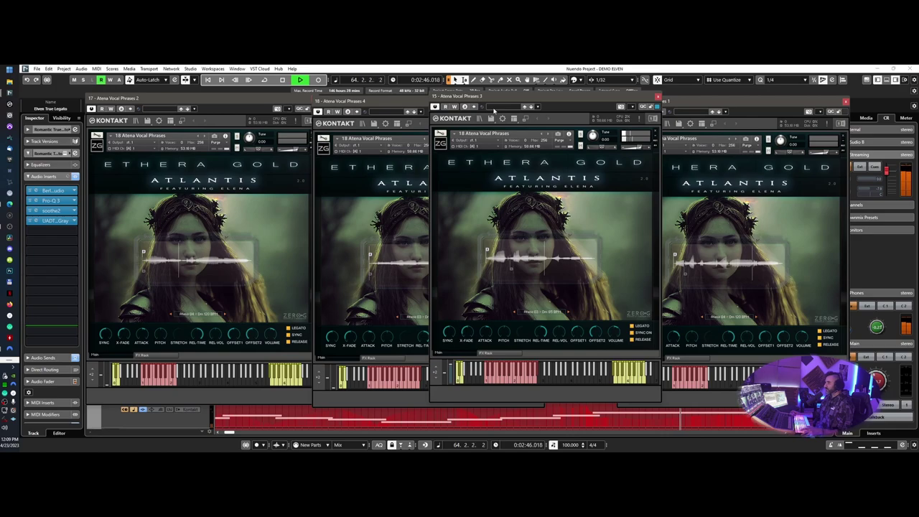
pyautogui.press('space')
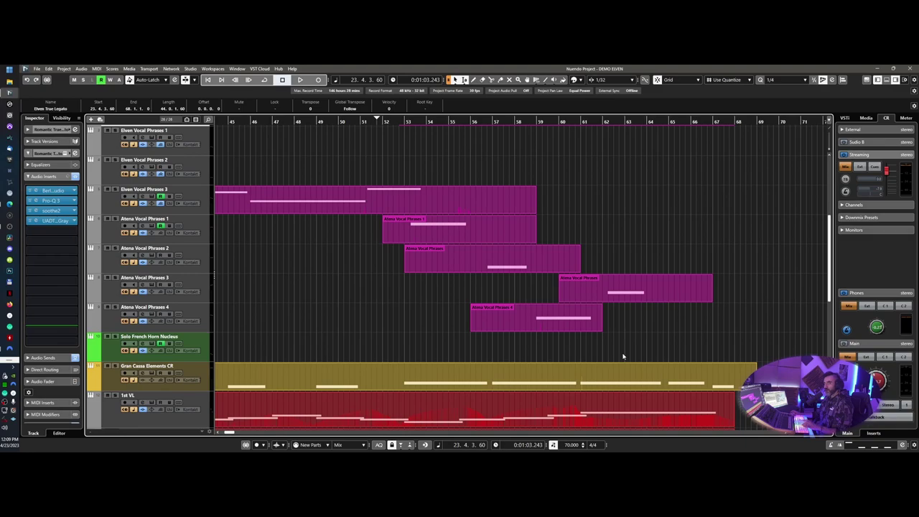
# - Look over the vocal, Gran Cassa and string parts of the arrangement and how the string tracks are layered
pyautogui.scroll(-10, 623, 357)
pyautogui.scroll(10, 604, 351)
pyautogui.hscroll(-5, 420, 318)
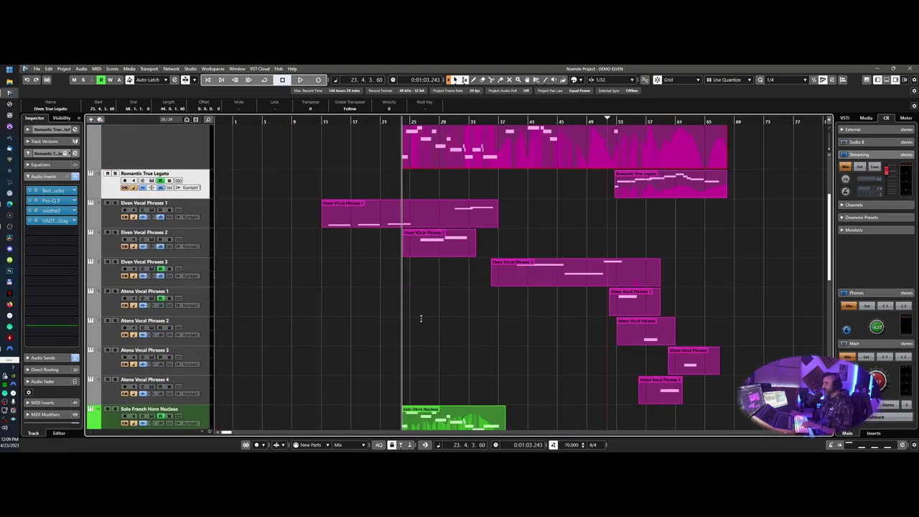
pyautogui.scroll(-8, 421, 318)
pyautogui.scroll(-2, 422, 318)
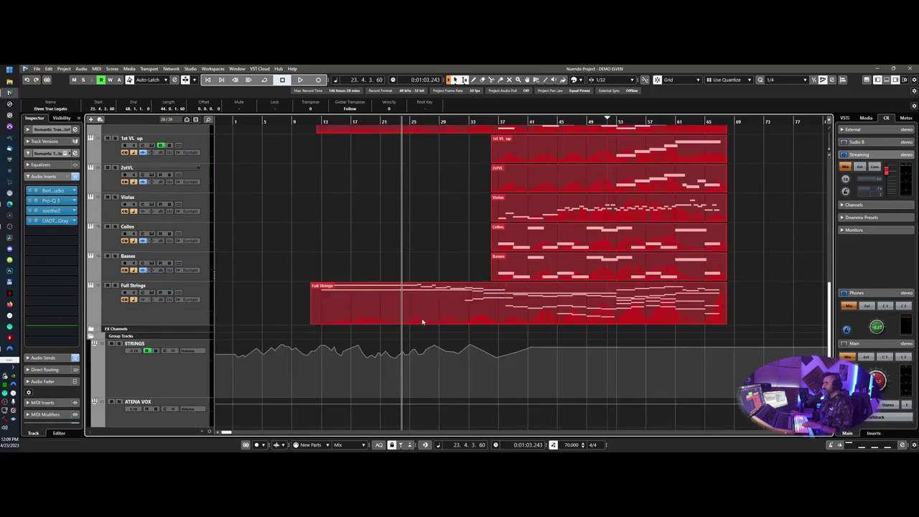
pyautogui.scroll(2, 428, 317)
pyautogui.press('h')
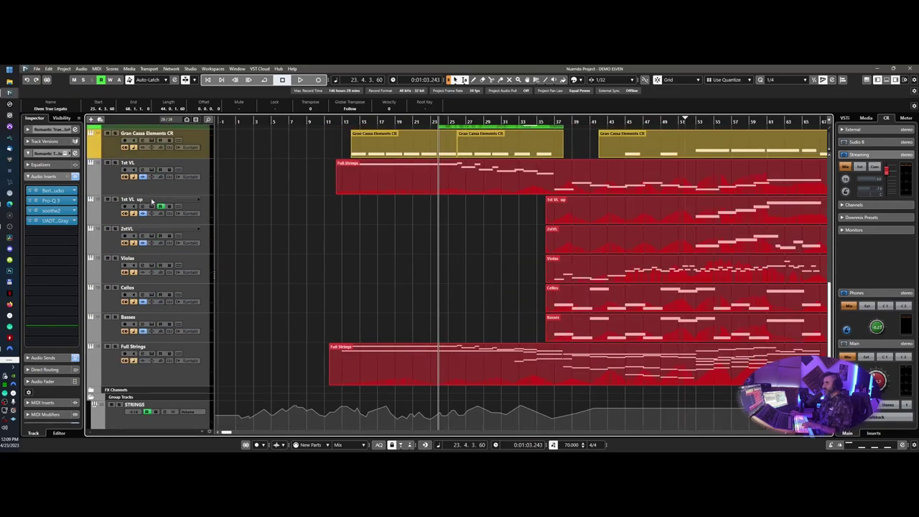
pyautogui.hscroll(2, 506, 273)
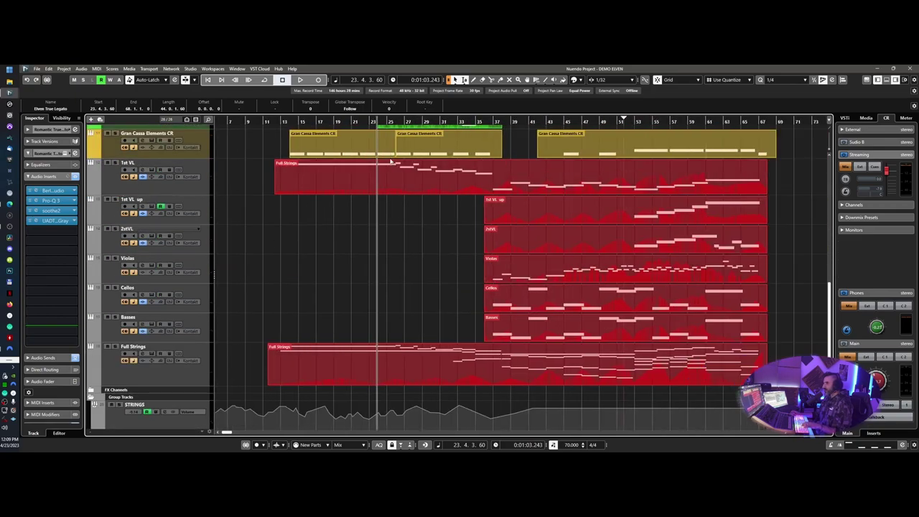
# - Select the 1st VL track, play from the start of the Full Strings part and bring up the MixConsole
pyautogui.click(482, 121)
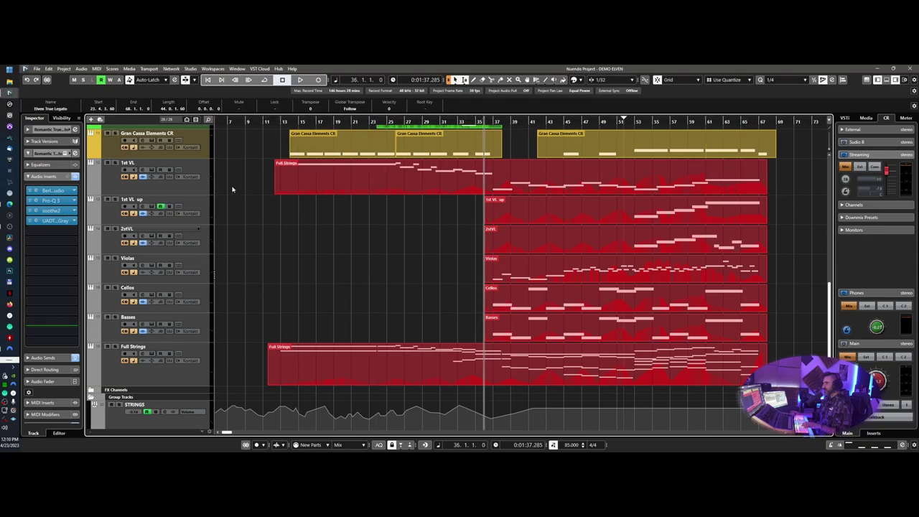
pyautogui.click(159, 189)
pyautogui.press('F3')
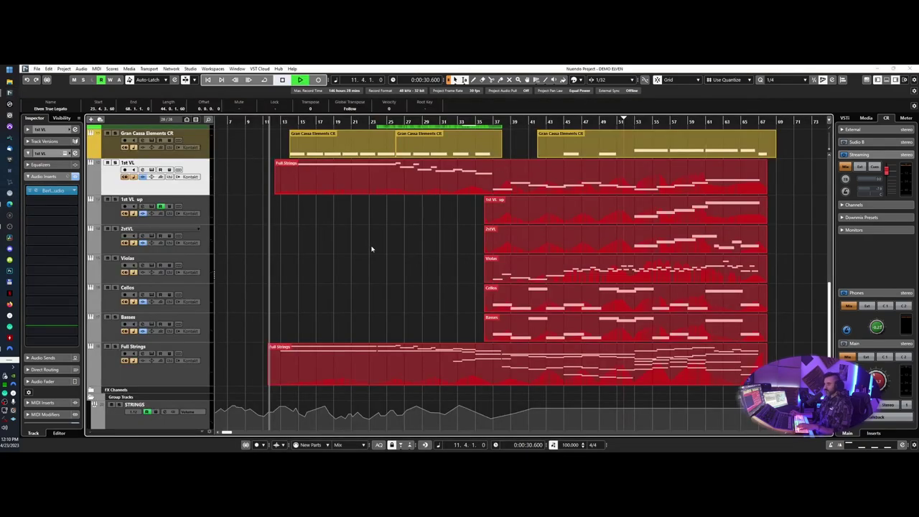
pyautogui.press('F3')
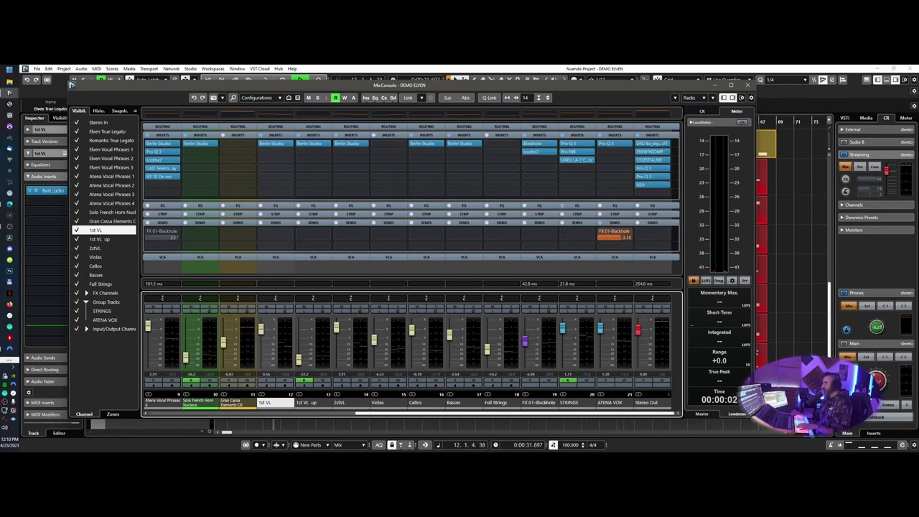
# - Examine the UAD bx_digital V3 and ERINHYCOMP inserts on the Stereo Out channel, closing each one
pyautogui.click(652, 143)
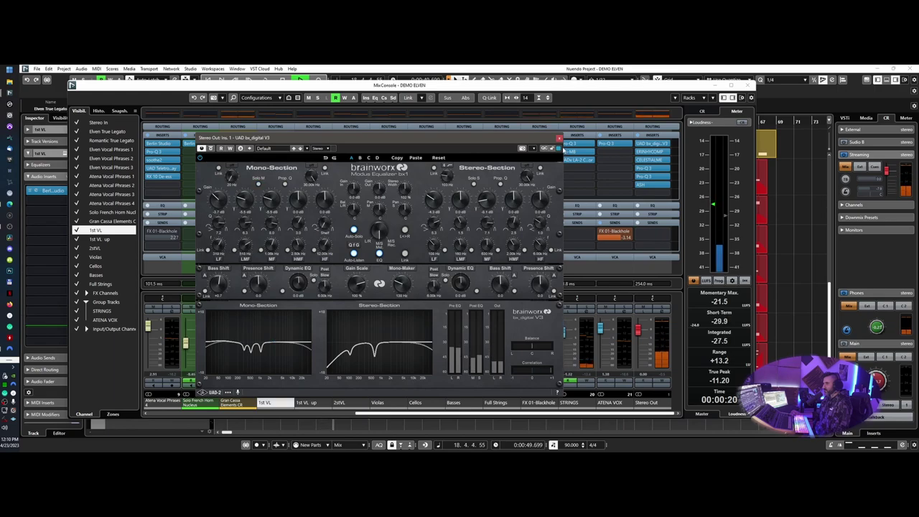
pyautogui.click(559, 138)
pyautogui.click(647, 151)
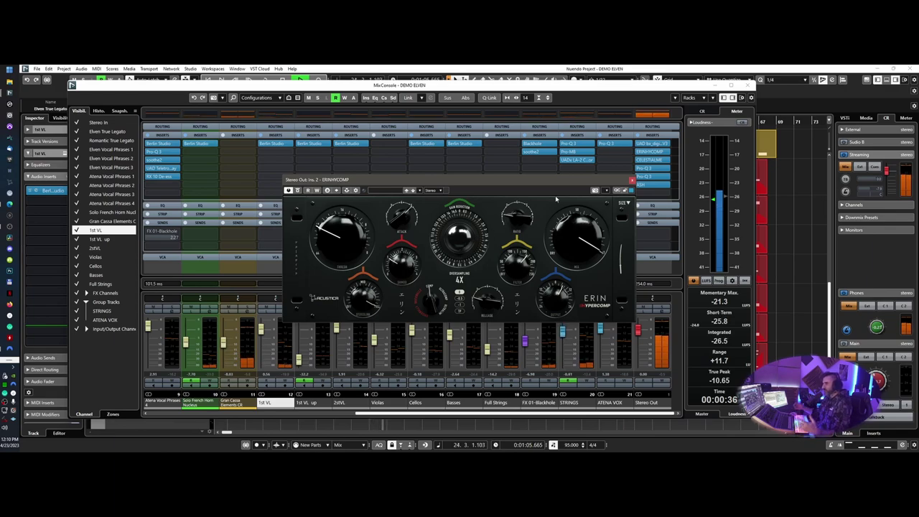
pyautogui.click(631, 181)
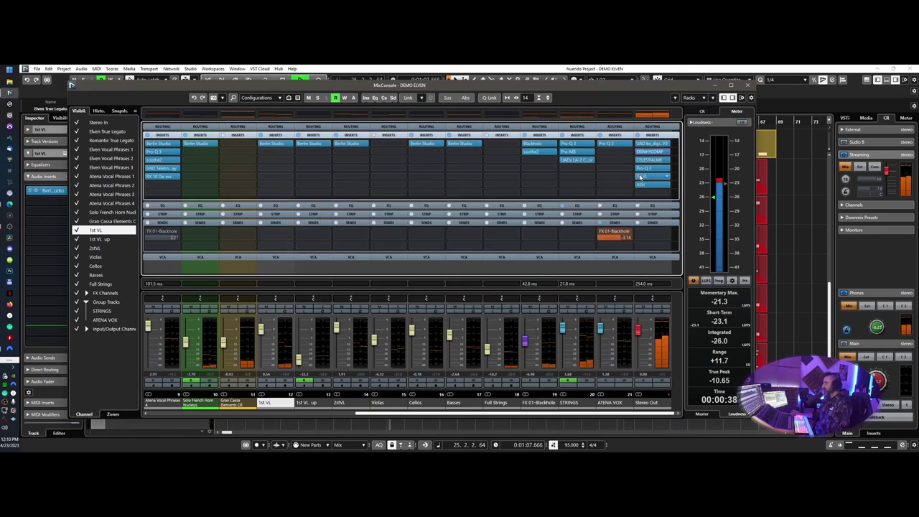
# - Examine the CELESTIALME mastering insert on the Stereo Out channel during playback and close it
pyautogui.click(644, 161)
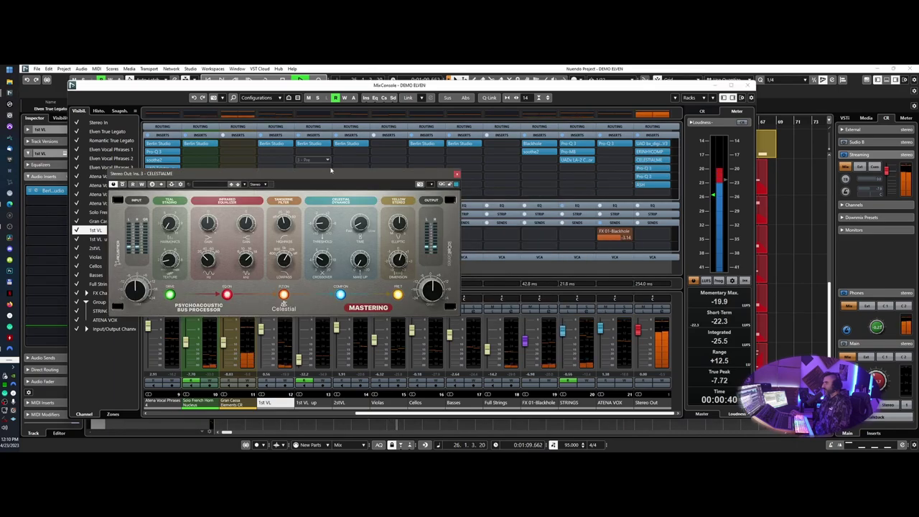
pyautogui.moveTo(340, 181); pyautogui.dragTo(454, 183)
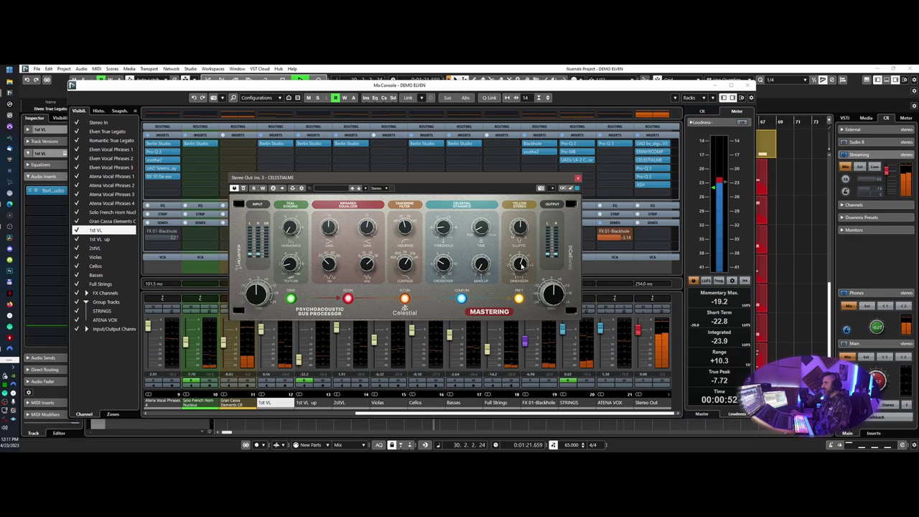
pyautogui.click(578, 178)
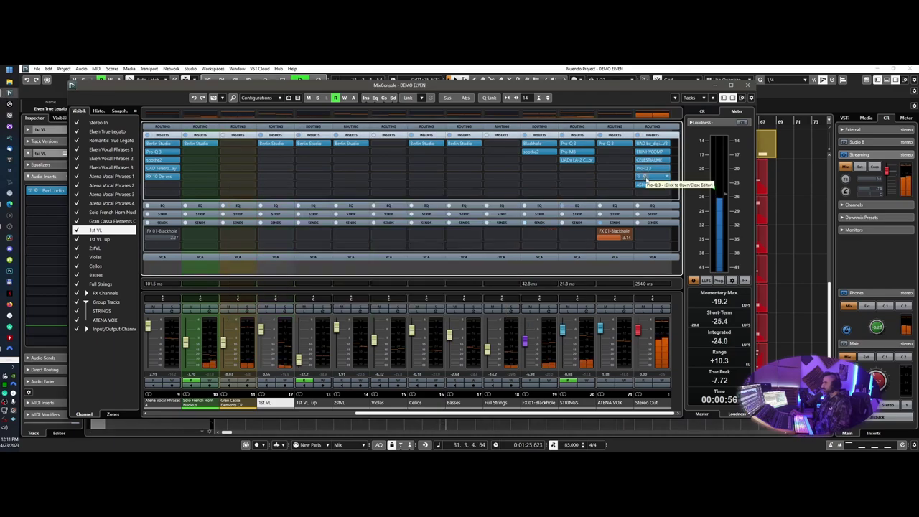
# - Examine the two consecutive Pro-Q 3 equalizers on the Stereo Out channel, leaving the second one open
pyautogui.click(646, 176)
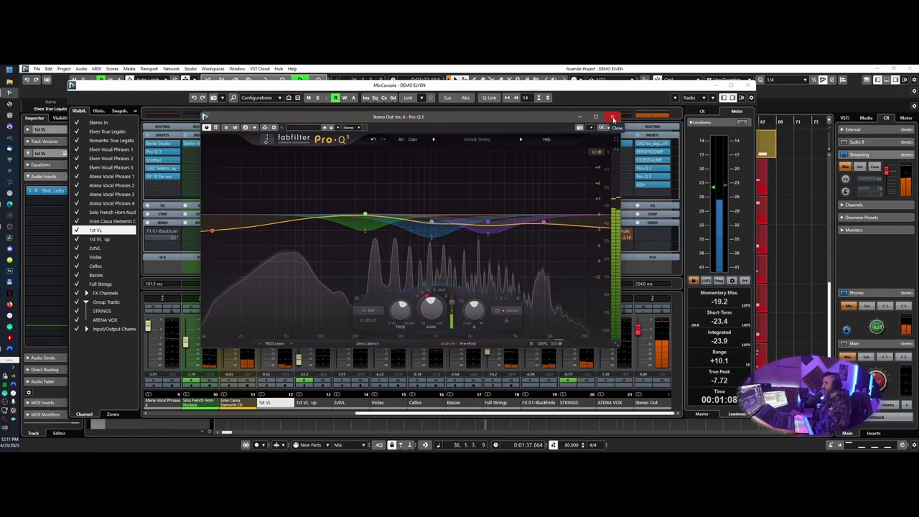
pyautogui.click(613, 117)
pyautogui.click(643, 176)
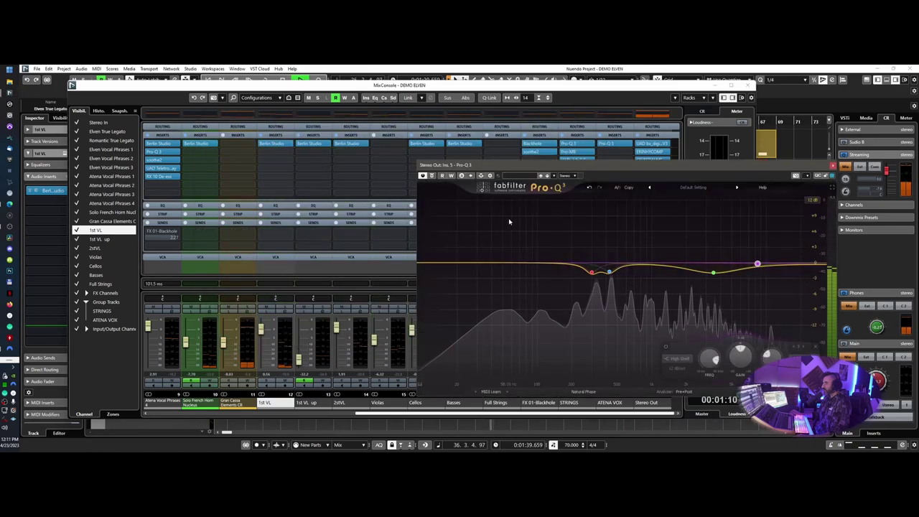
pyautogui.moveTo(592, 170); pyautogui.dragTo(349, 169)
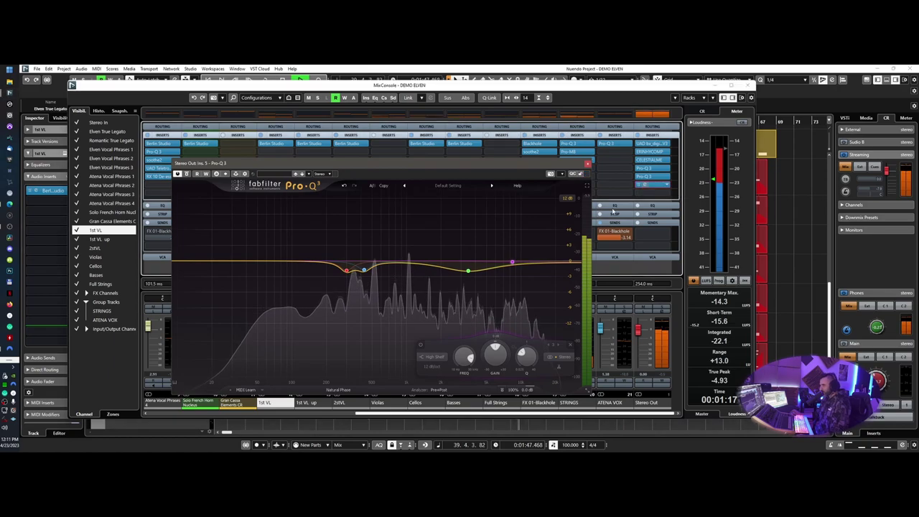
# - Show the ASH insert of the Stereo Out beside the master loudness meter through the song's ending and stop playback
pyautogui.moveTo(726, 142); pyautogui.dragTo(276, 159)
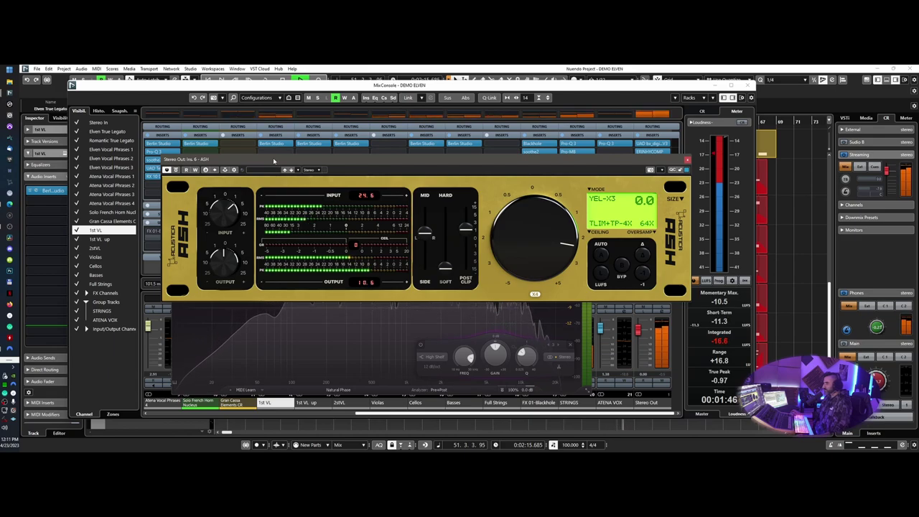
pyautogui.moveTo(877, 327); pyautogui.dragTo(880, 340)
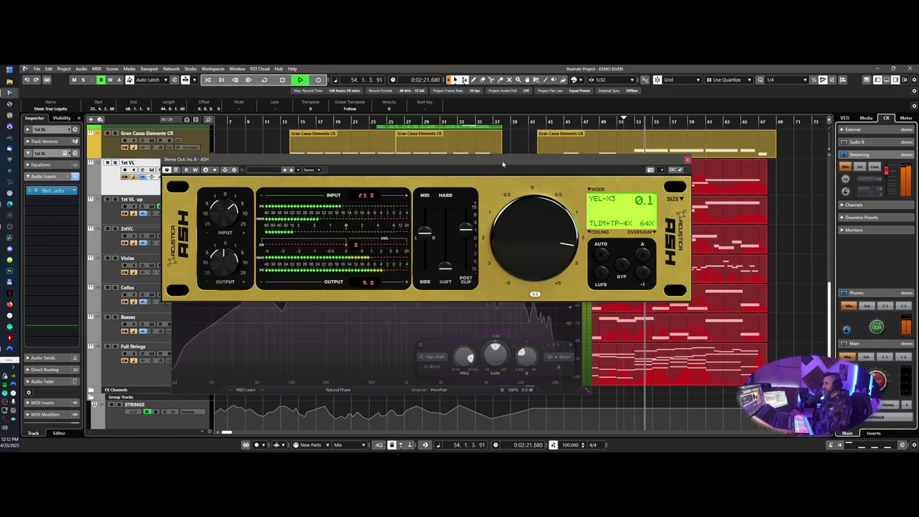
pyautogui.click(911, 119)
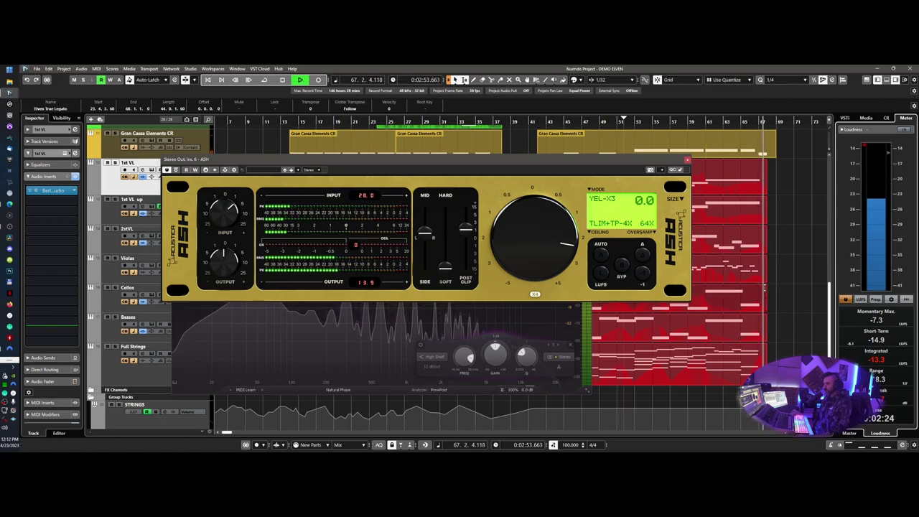
pyautogui.press('space')
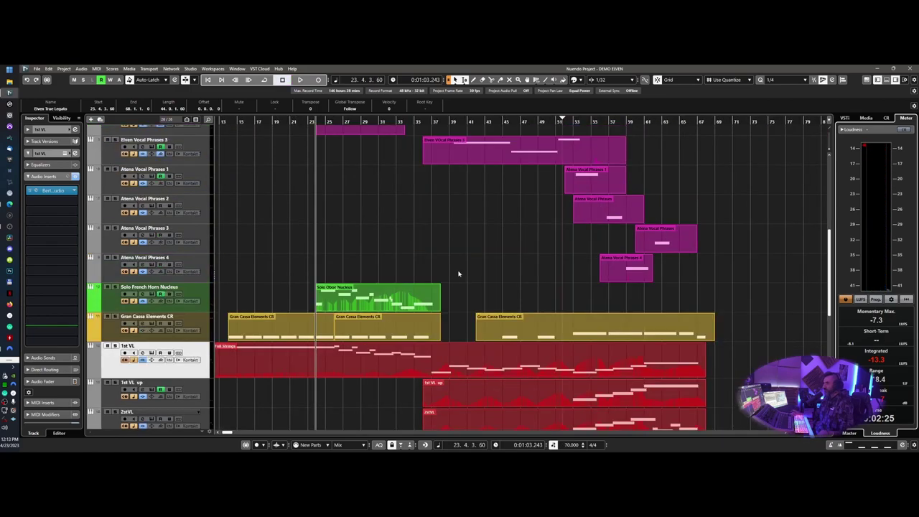
# - Shrink the Elven True Legato track to the height of the neighbouring vocal tracks and review the arrangement
pyautogui.scroll(4, 458, 271)
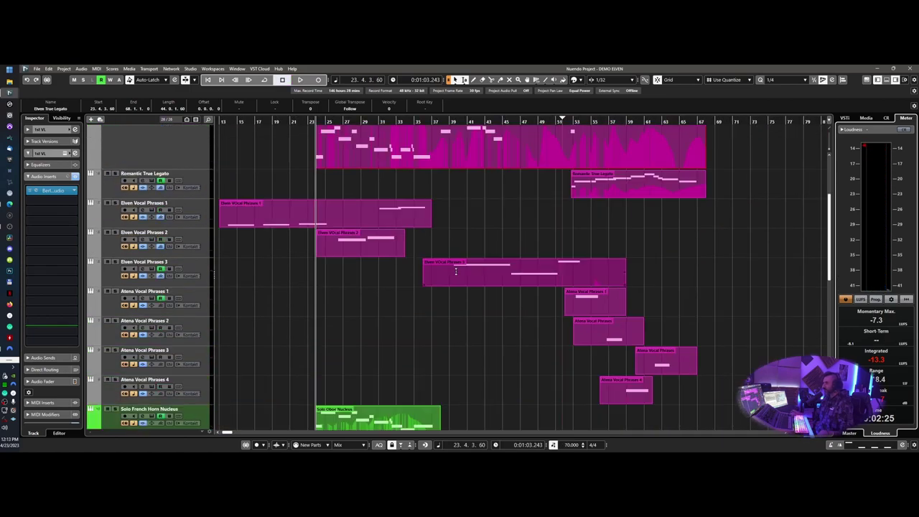
pyautogui.scroll(3, 455, 271)
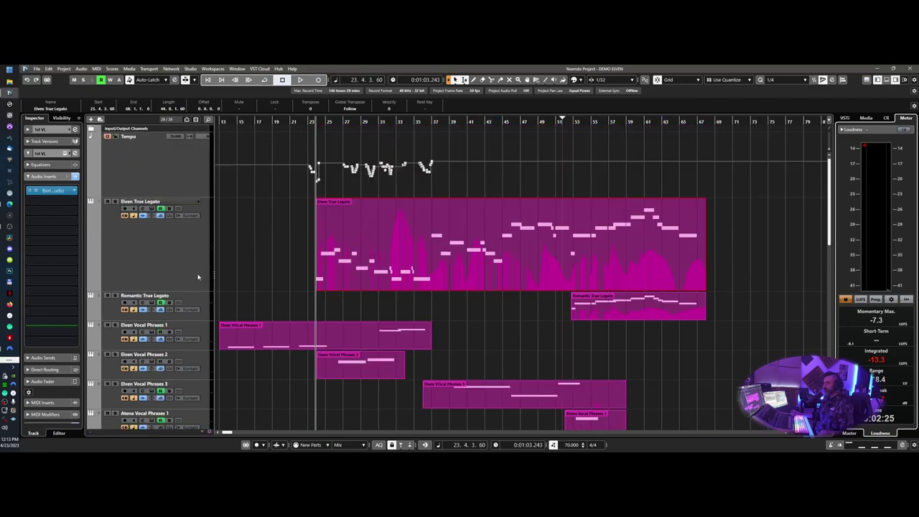
pyautogui.moveTo(193, 291); pyautogui.dragTo(193, 228)
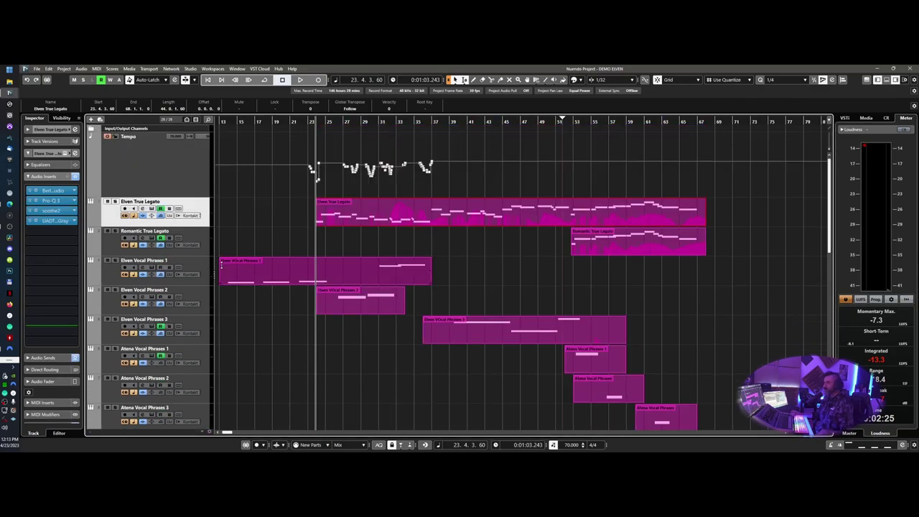
pyautogui.scroll(-5, 222, 273)
pyautogui.scroll(5, 223, 273)
pyautogui.scroll(-5, 223, 273)
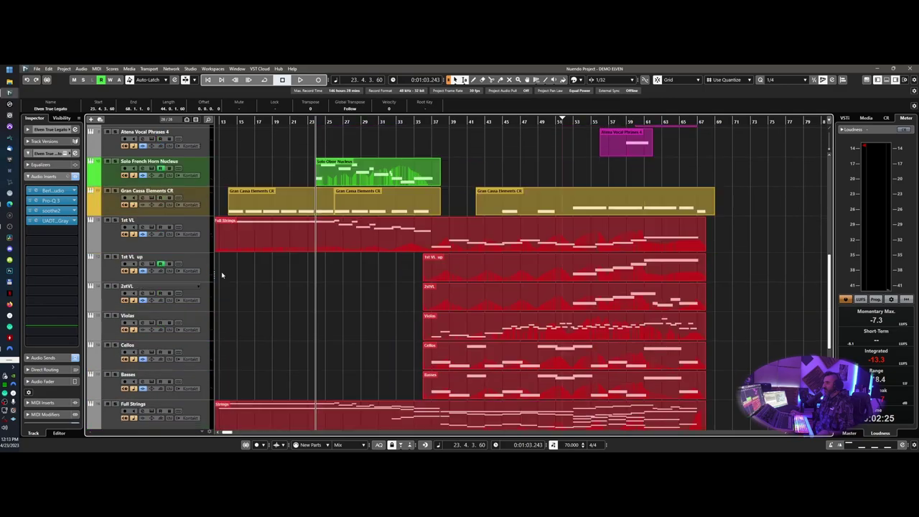
# - Select the string parts, locate to their start, and show and close the 1st VL track's Cinematic Studio Strings instrument
pyautogui.moveTo(739, 247); pyautogui.dragTo(310, 360)
pyautogui.press('l')
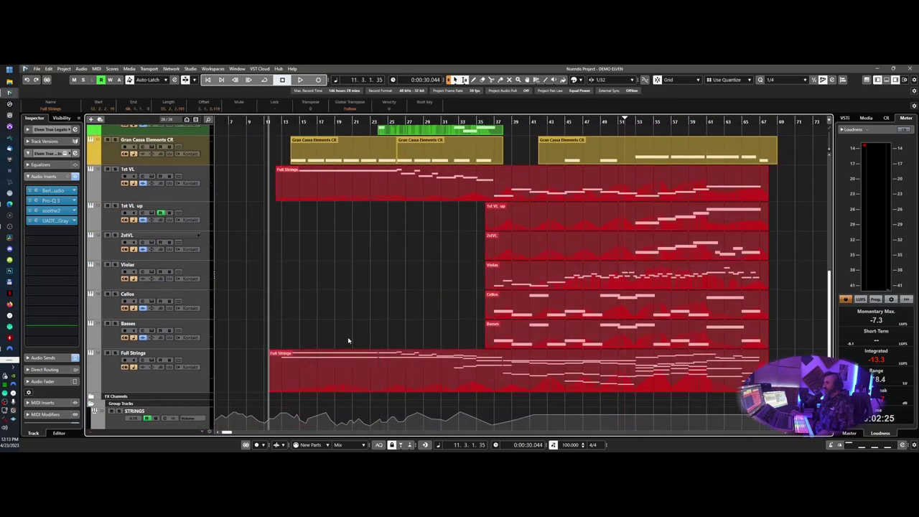
pyautogui.scroll(2, 348, 341)
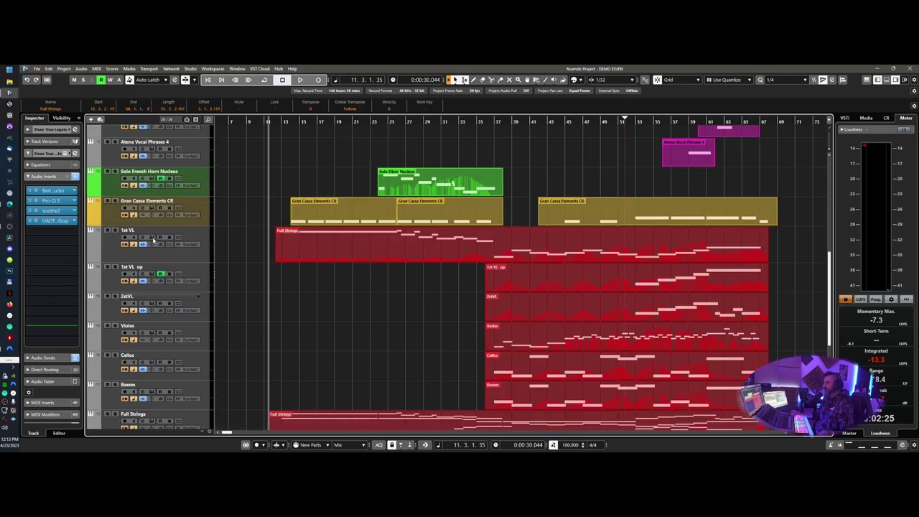
pyautogui.click(152, 237)
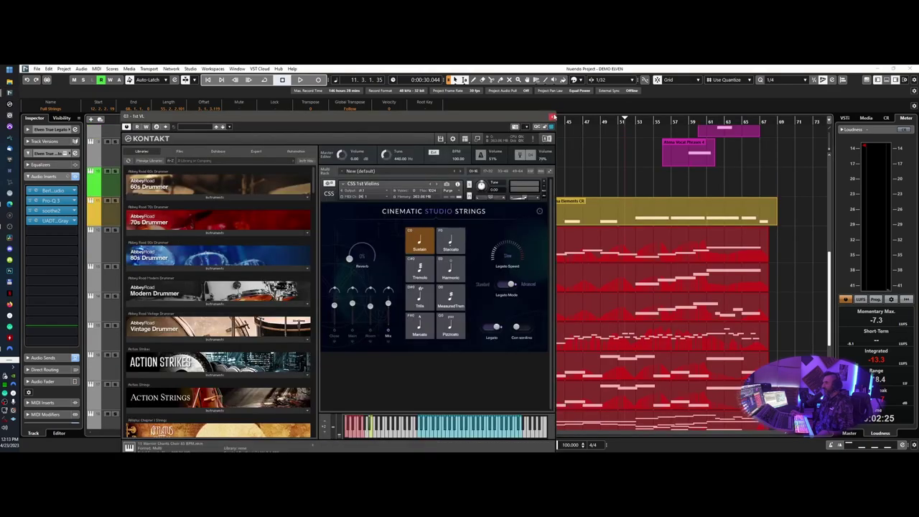
pyautogui.click(553, 116)
pyautogui.scroll(-2, 479, 234)
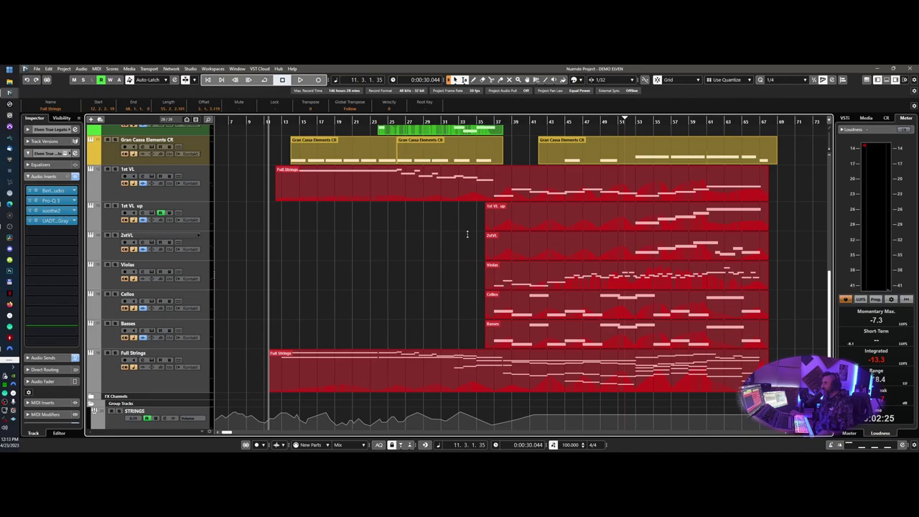
# - Show and close the Gran Cassa Elements CR instrument, and display the Solo French Horn Nucleus instrument over the arrangement
pyautogui.moveTo(800, 188); pyautogui.dragTo(412, 339)
pyautogui.click(499, 203)
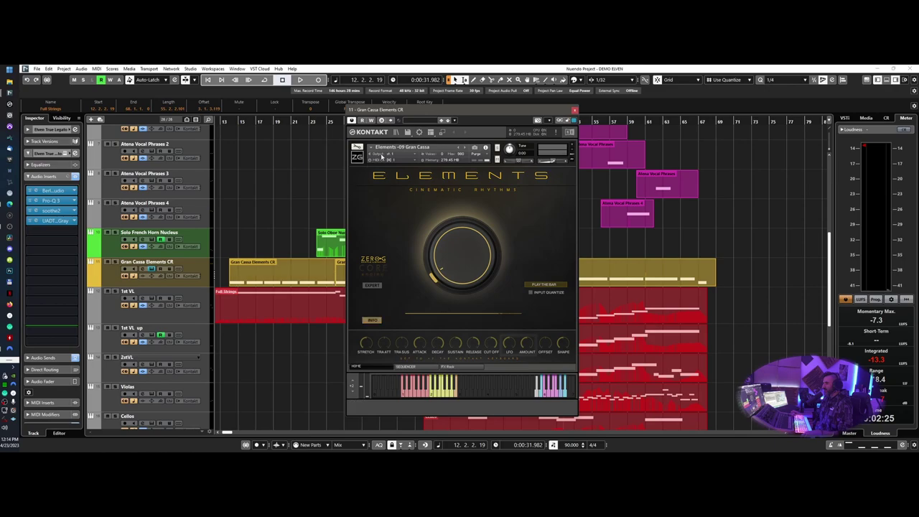
pyautogui.click(574, 111)
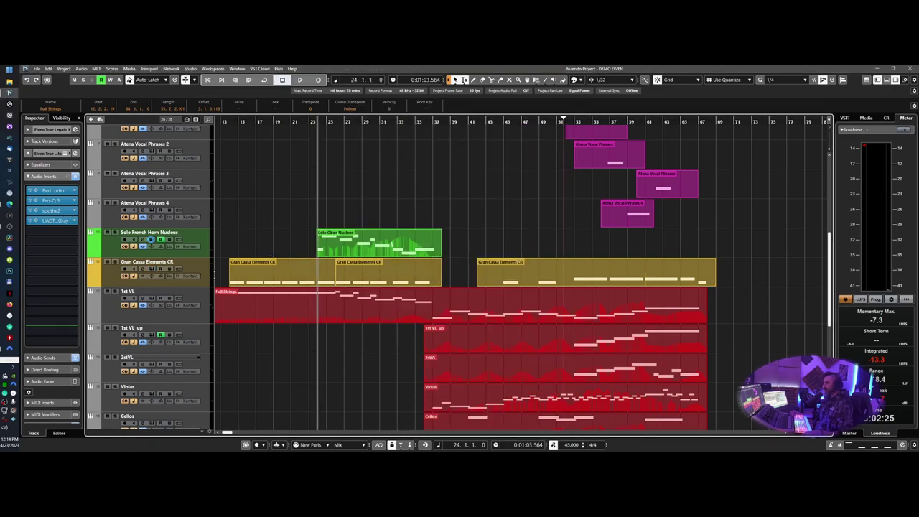
pyautogui.moveTo(732, 112); pyautogui.dragTo(374, 103)
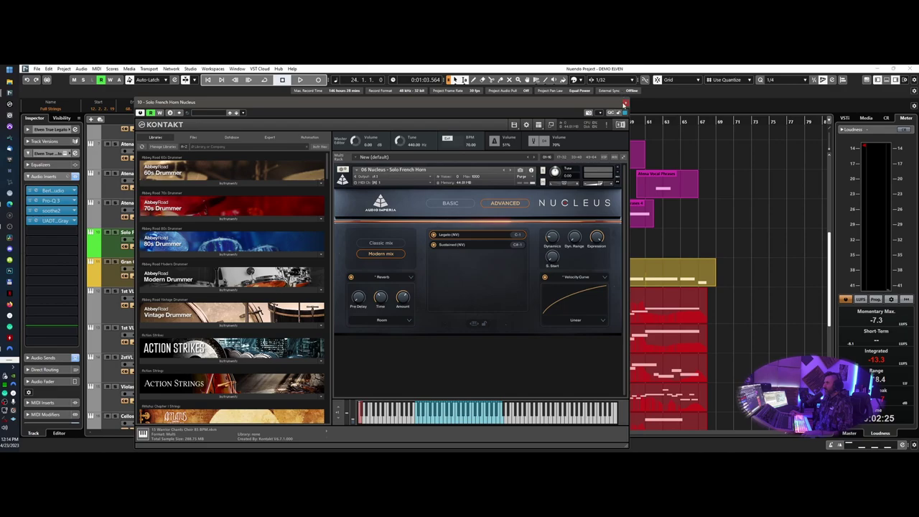
# - Close the Solo French Horn Nucleus instrument and play the arrangement from about bar 13, where the first Elven vocal part begins
pyautogui.click(624, 106)
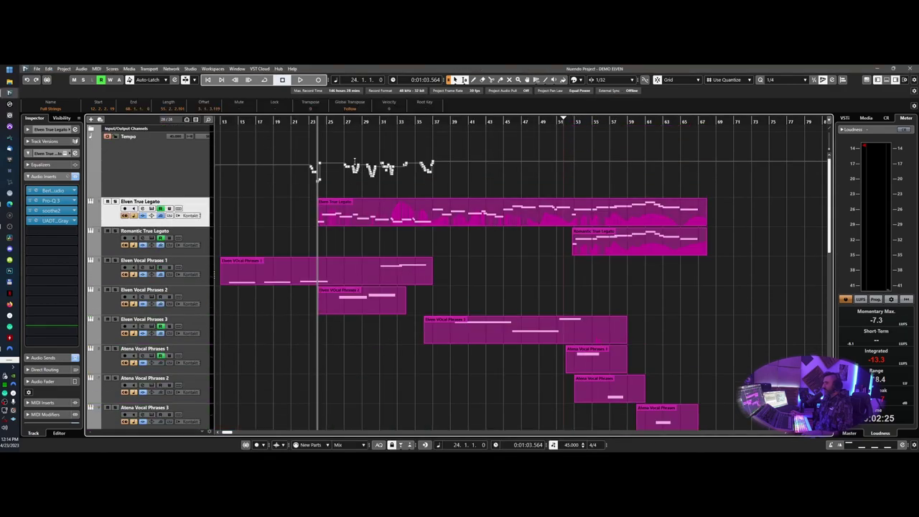
pyautogui.press('h')
pyautogui.press('h')
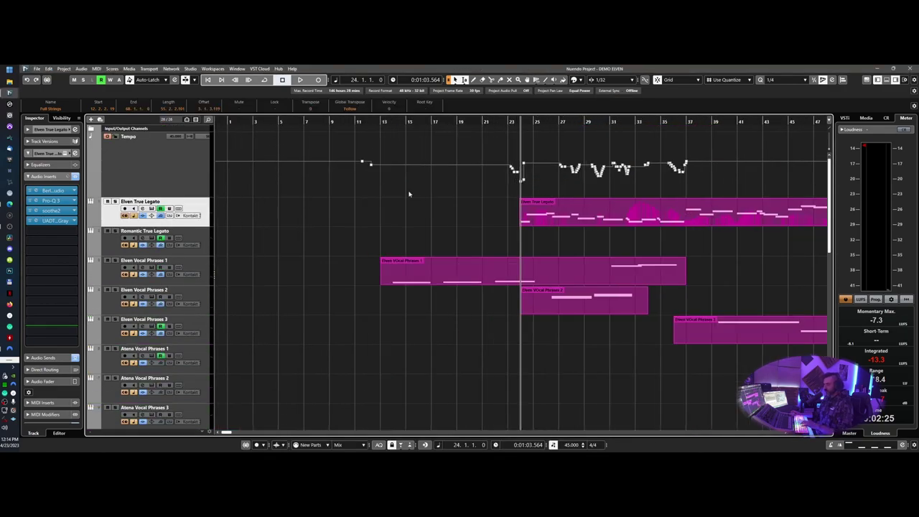
pyautogui.press('g')
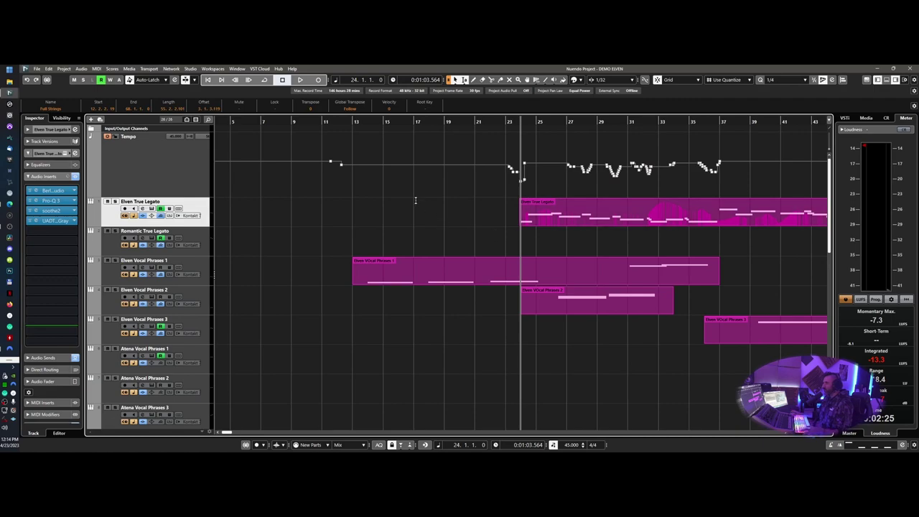
pyautogui.click(349, 123)
pyautogui.press('space')
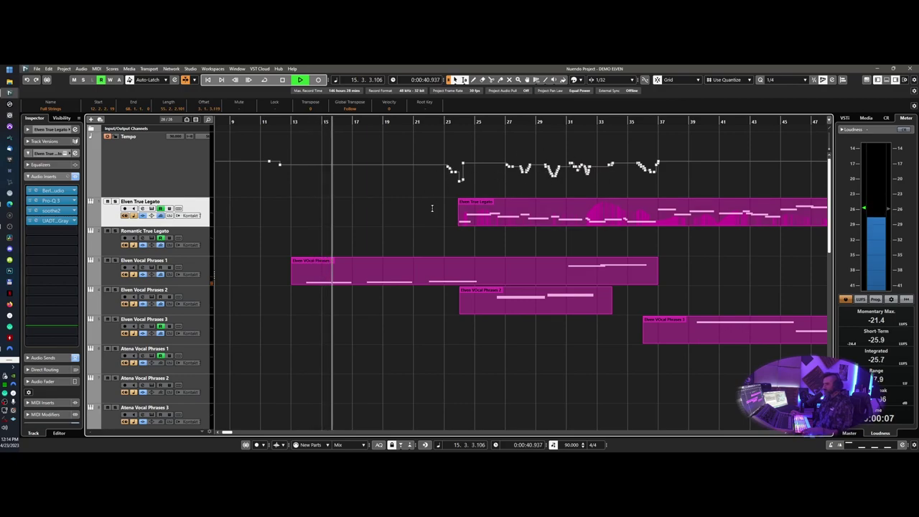
# - Show the Full Strings part's notes and Modulation curve in the Key Editor during playback, and close the editor
pyautogui.scroll(-5, 433, 210)
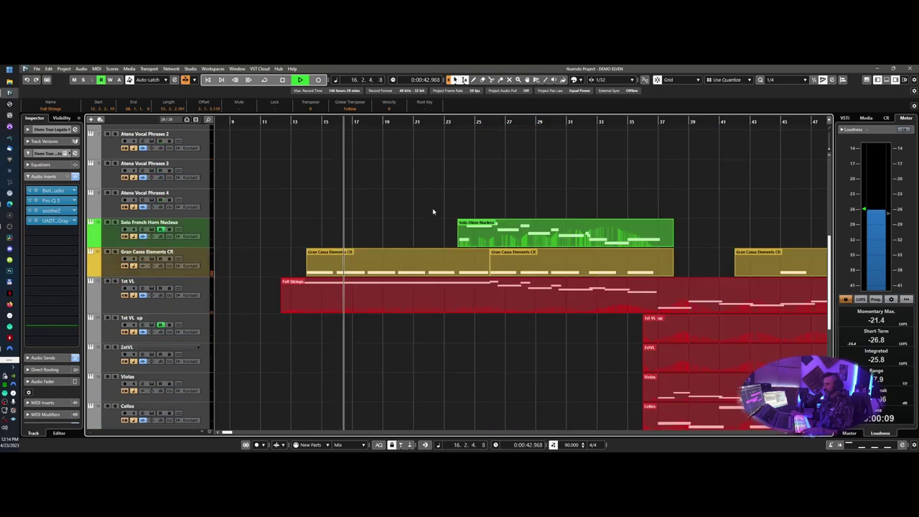
pyautogui.scroll(-3, 433, 211)
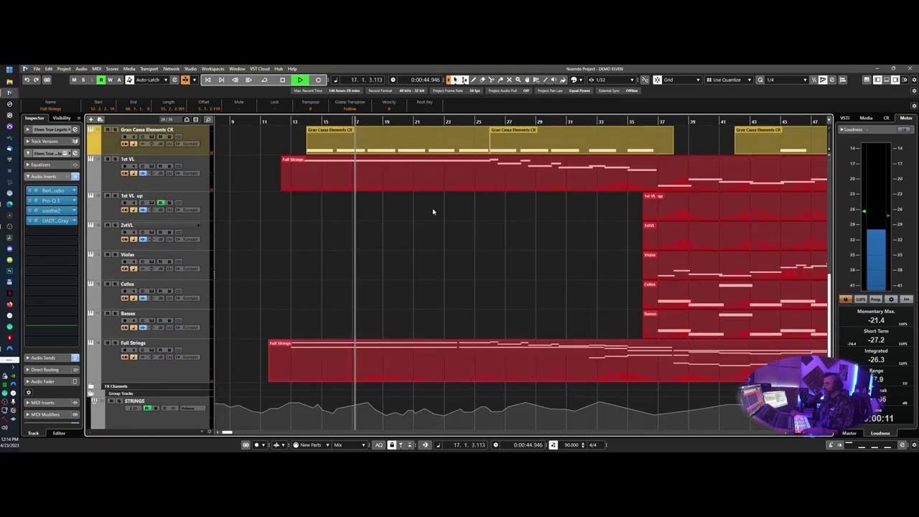
pyautogui.scroll(-2, 433, 210)
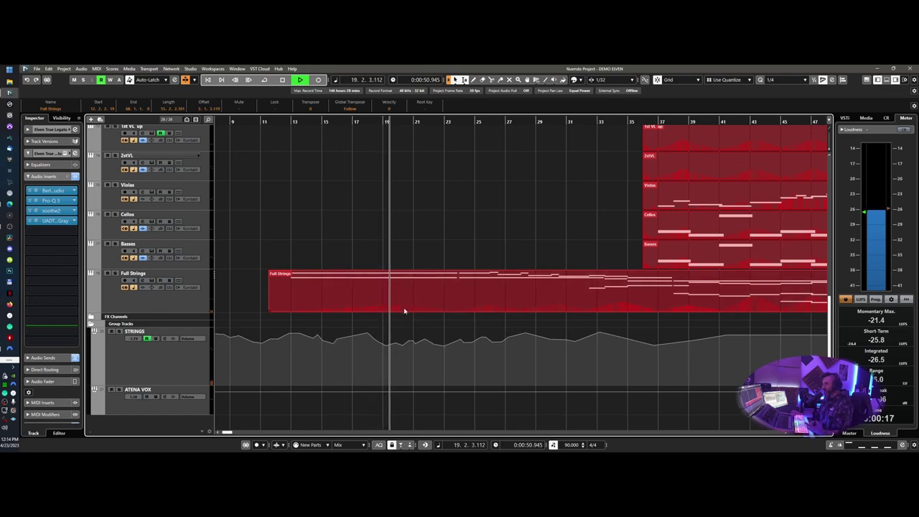
pyautogui.doubleClick(442, 309)
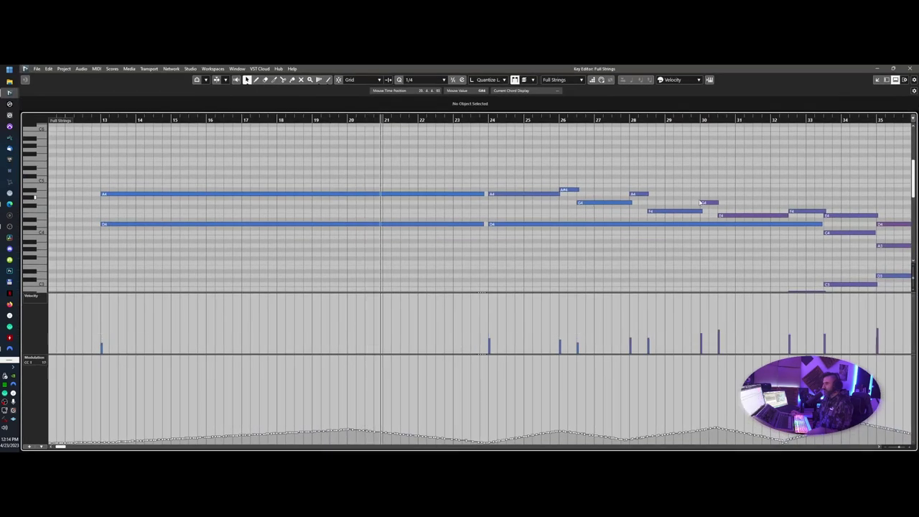
pyautogui.click(909, 68)
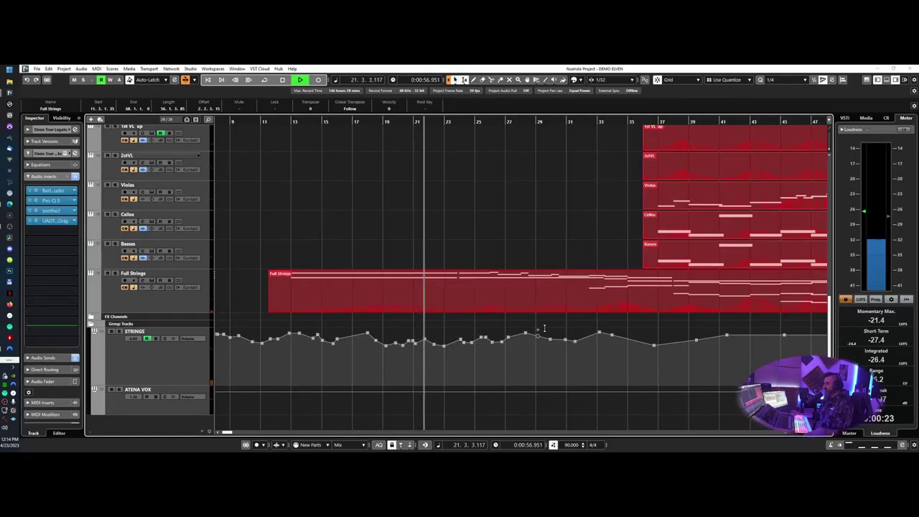
# - Select the string parts together, examine their combined notes up to the song's end in the Key Editor, and close it
pyautogui.hscroll(2, 542, 329)
pyautogui.press('g')
pyautogui.press('g')
pyautogui.press('g')
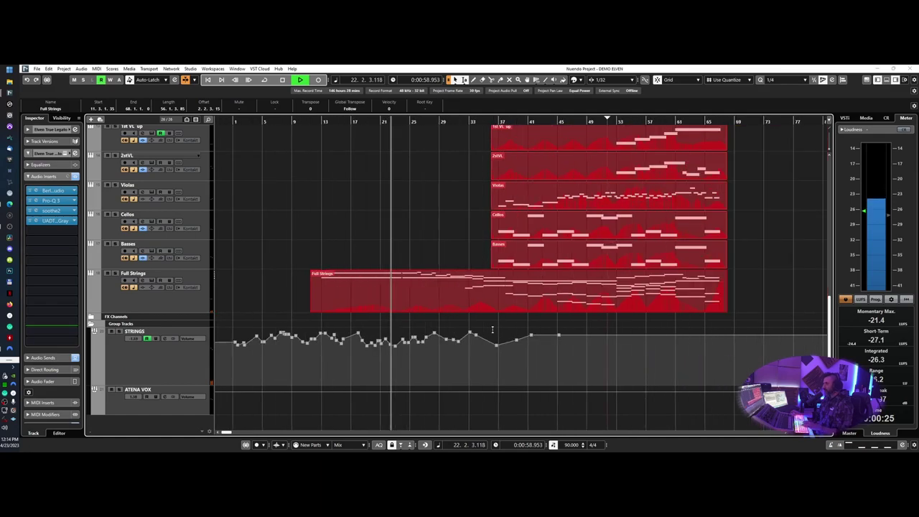
pyautogui.hscroll(1, 493, 330)
pyautogui.scroll(2, 492, 330)
pyautogui.moveTo(686, 174); pyautogui.dragTo(318, 372)
pyautogui.doubleClick(392, 368)
pyautogui.press('g')
pyautogui.press('g')
pyautogui.press('g')
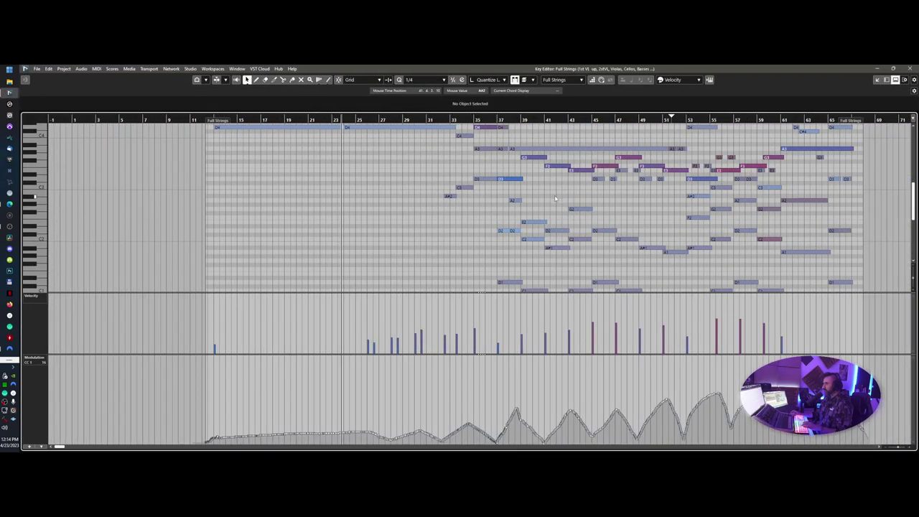
pyautogui.hscroll(2, 553, 203)
pyautogui.scroll(2, 553, 202)
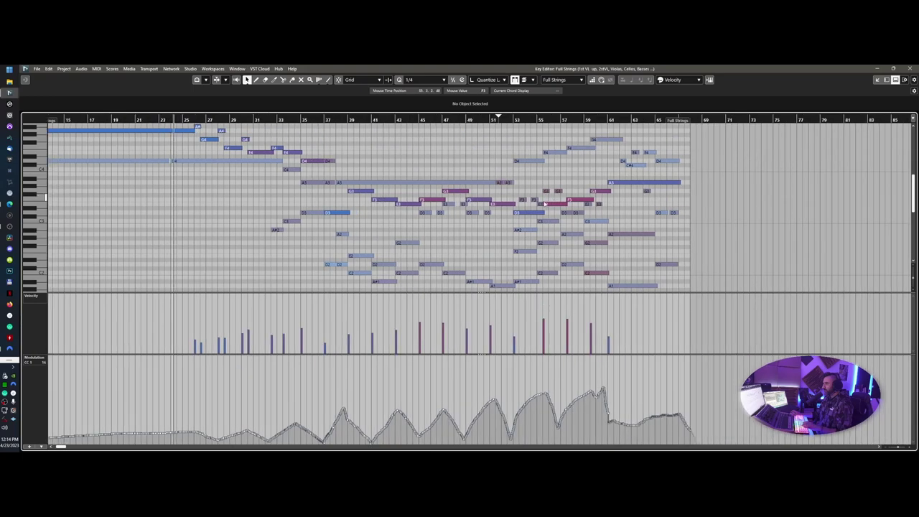
pyautogui.click(910, 68)
# - Examine the Tempo track's curve above the Elven vocal parts, following playback from bar 25 to bar 38
pyautogui.scroll(5, 442, 240)
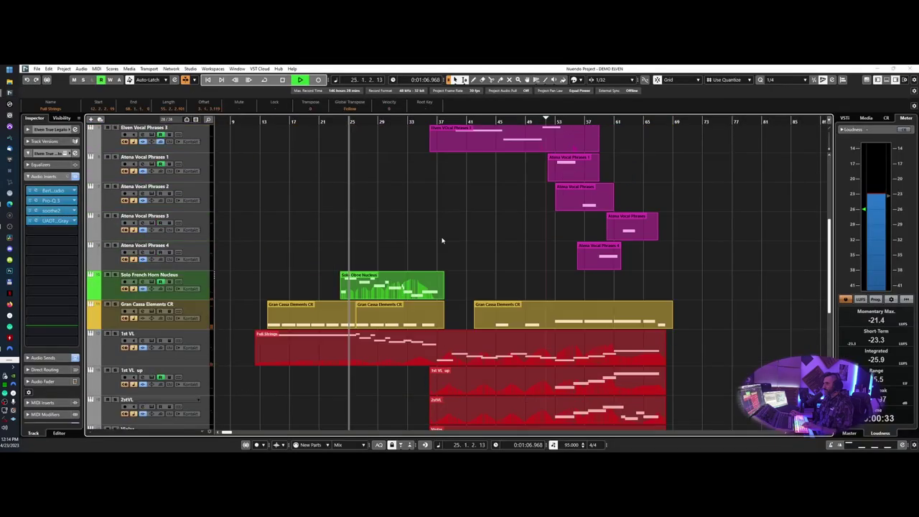
pyautogui.scroll(4, 443, 240)
pyautogui.press('h')
pyautogui.press('h')
pyautogui.press('h')
pyautogui.press('h')
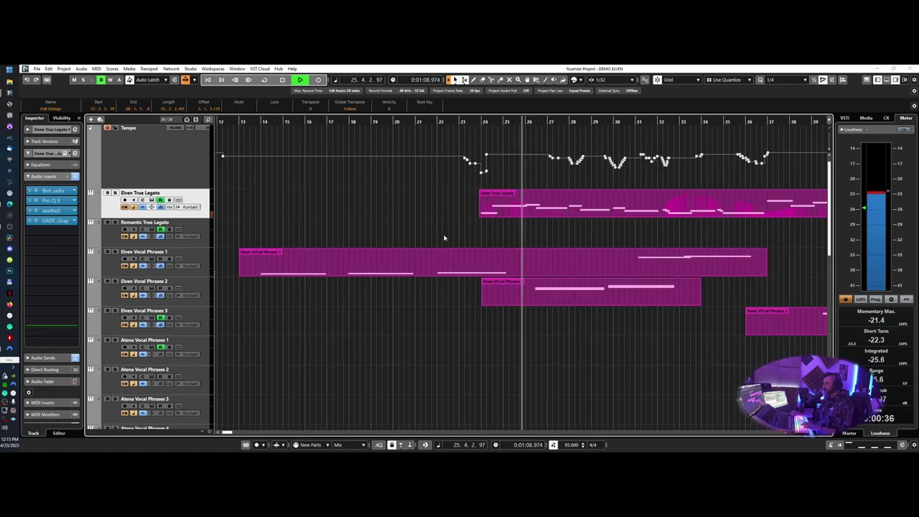
pyautogui.hscroll(2, 442, 240)
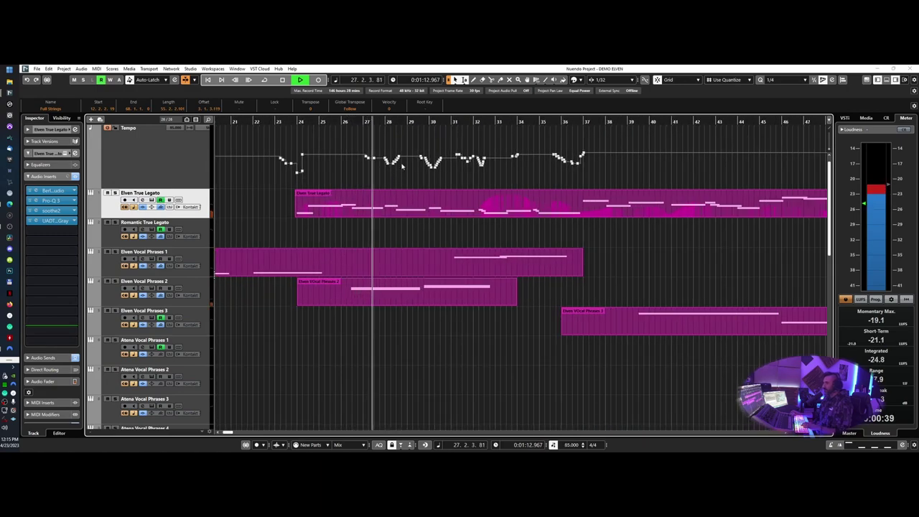
pyautogui.press('h')
pyautogui.press('h')
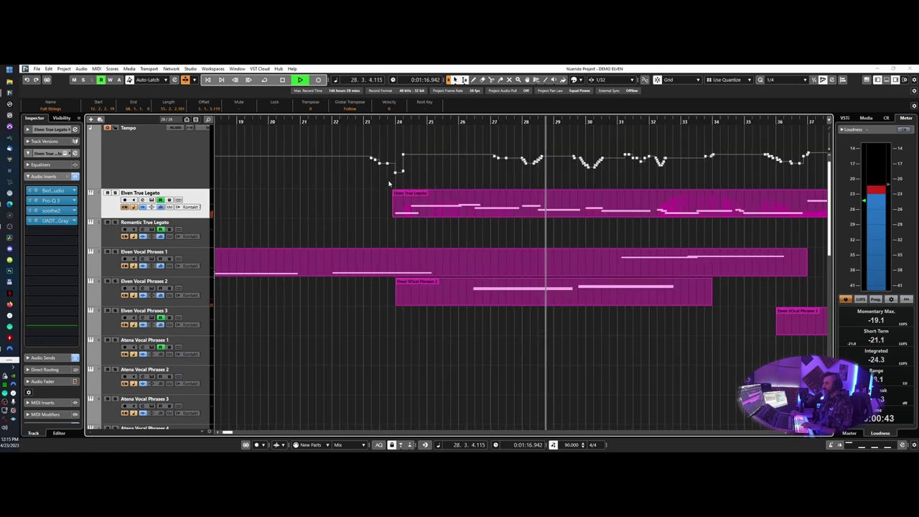
pyautogui.hscroll(2, 368, 199)
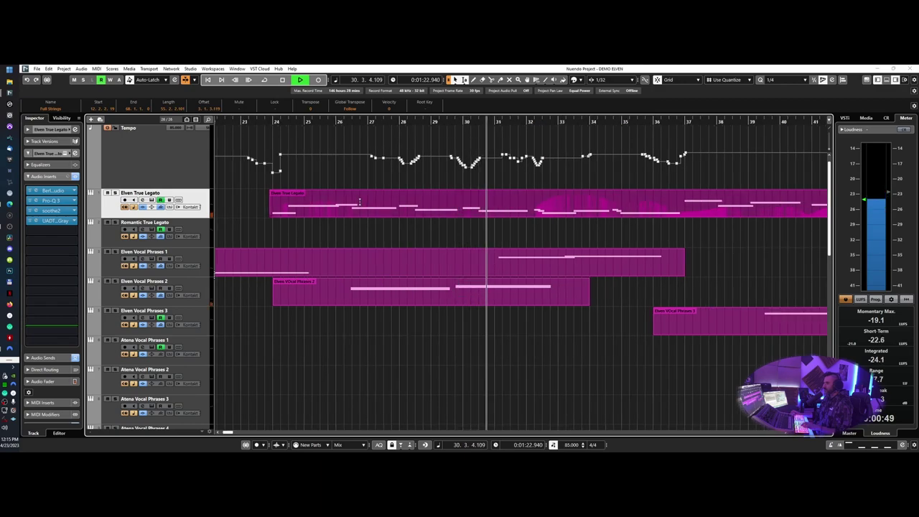
pyautogui.hscroll(2, 357, 204)
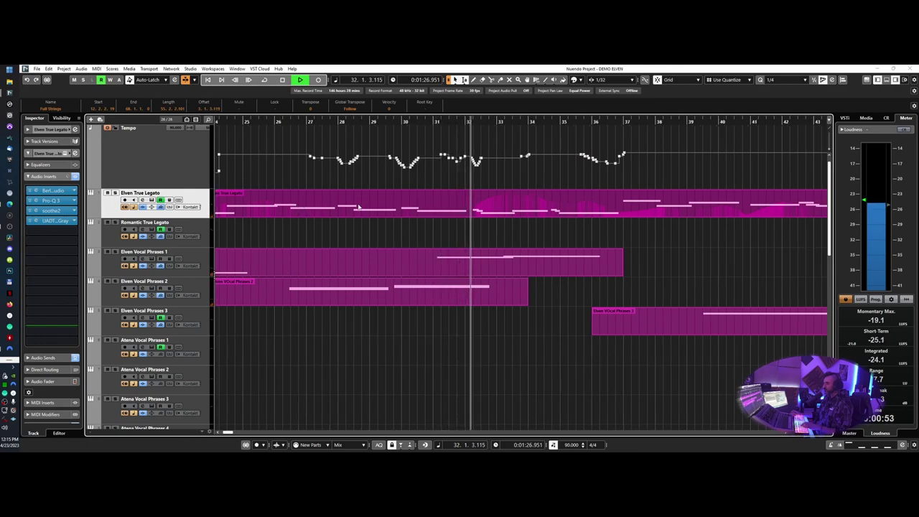
pyautogui.hscroll(2, 358, 207)
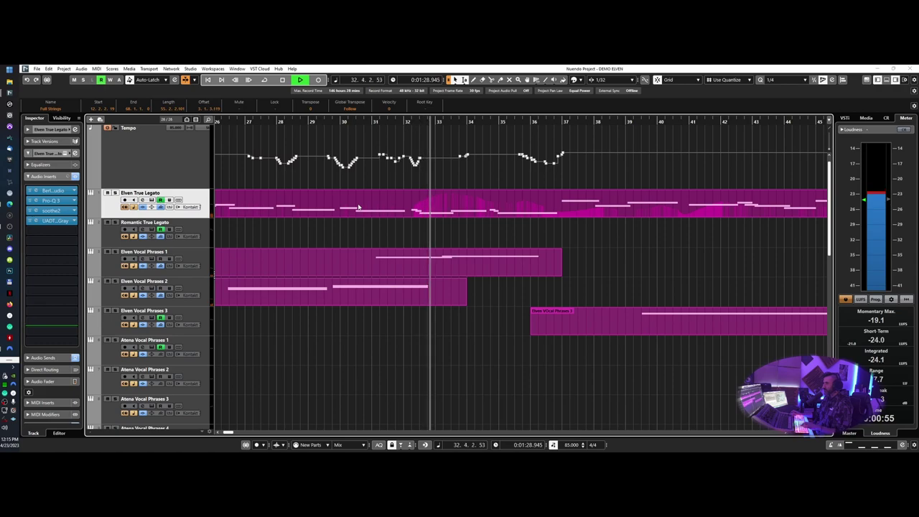
pyautogui.hscroll(2, 357, 207)
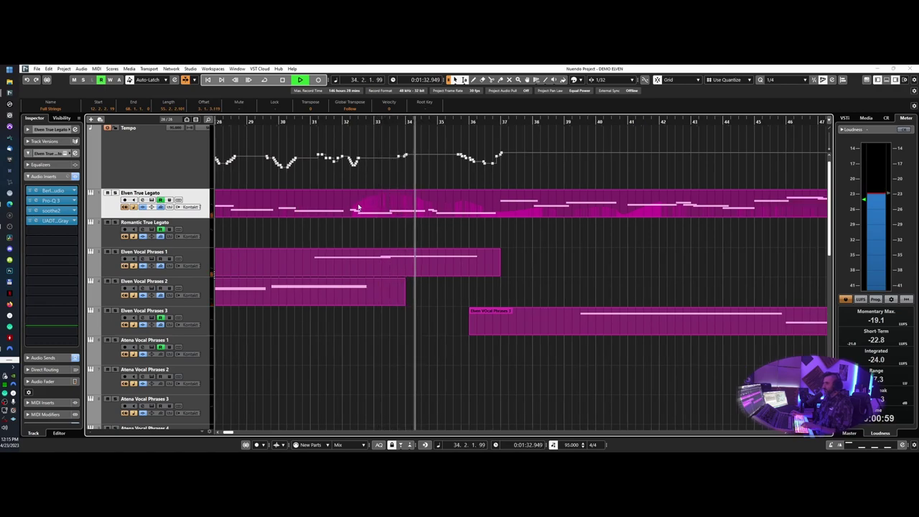
pyautogui.hscroll(2, 358, 207)
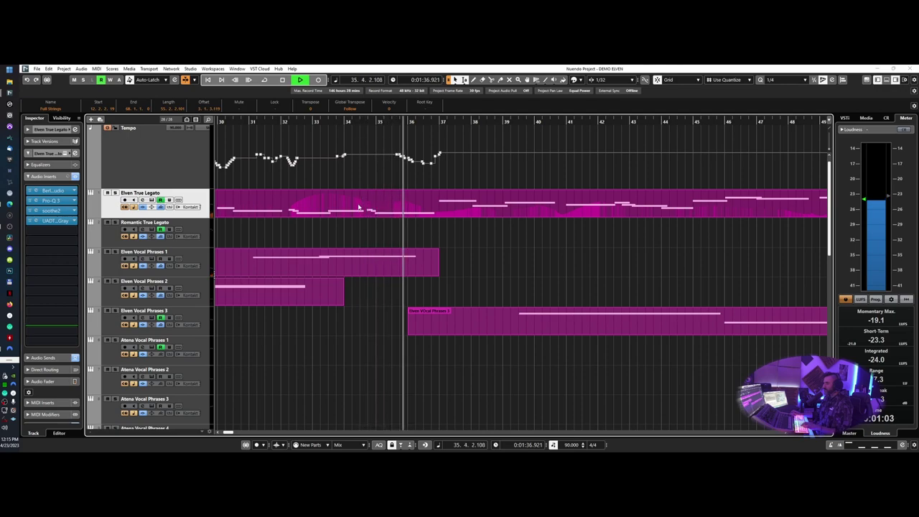
pyautogui.hscroll(2, 357, 207)
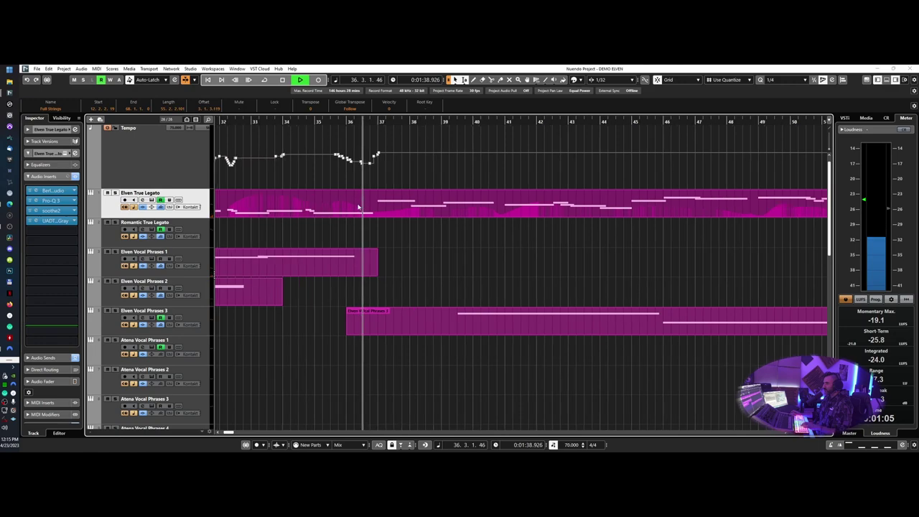
pyautogui.hscroll(2, 357, 207)
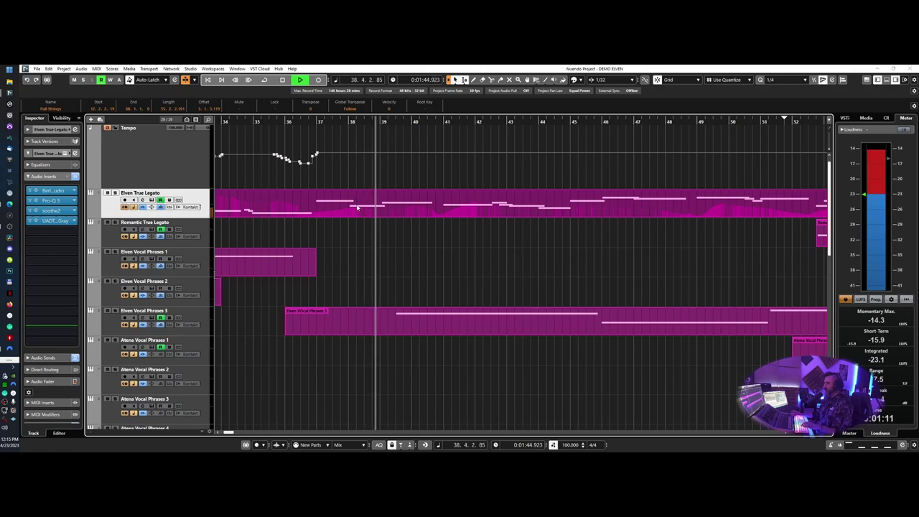
# - Show the Elven True Legato part's notes and Modulation curve in the Key Editor, and close it to return to the whole arrangement
pyautogui.doubleClick(376, 217)
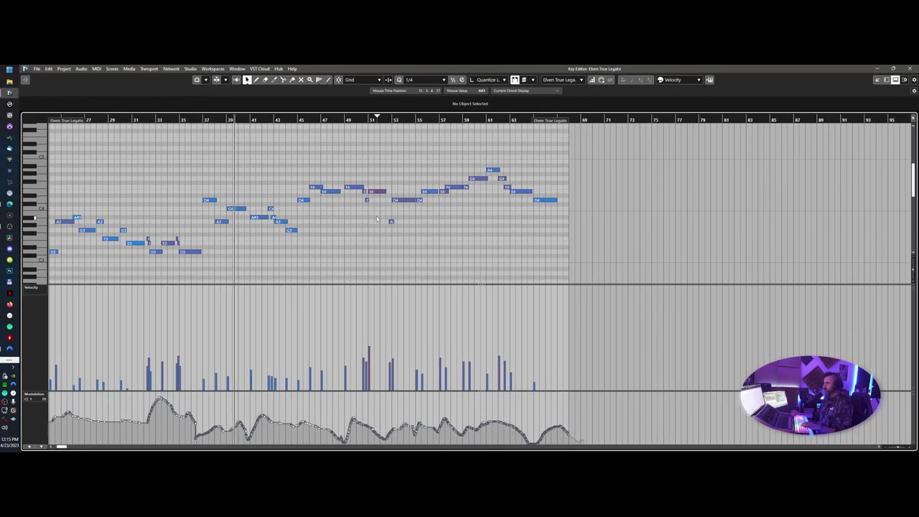
pyautogui.click(910, 68)
pyautogui.press('g')
pyautogui.press('g')
pyautogui.press('g')
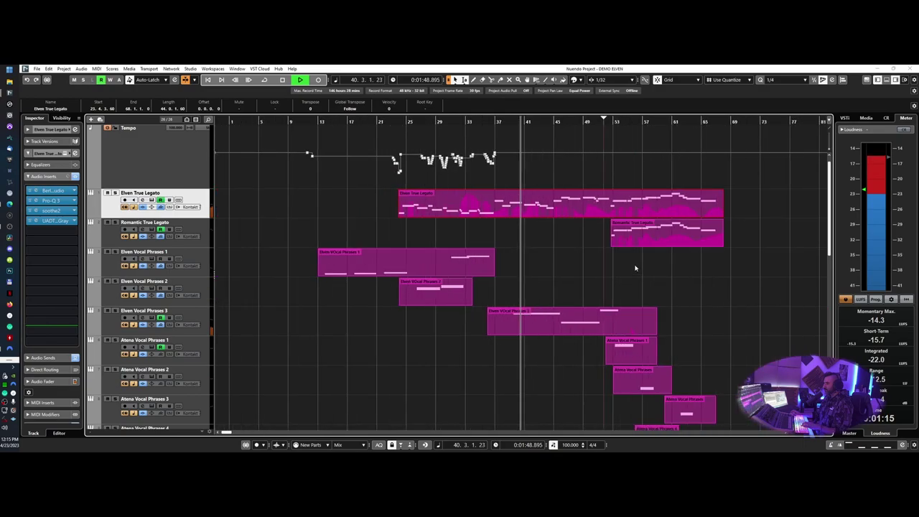
# - Select the vocal and orchestral parts, open them together in the Key Editor, and enlarge the note area by shrinking the Velocity lane
pyautogui.moveTo(651, 215); pyautogui.dragTo(264, 385)
pyautogui.press('Return')
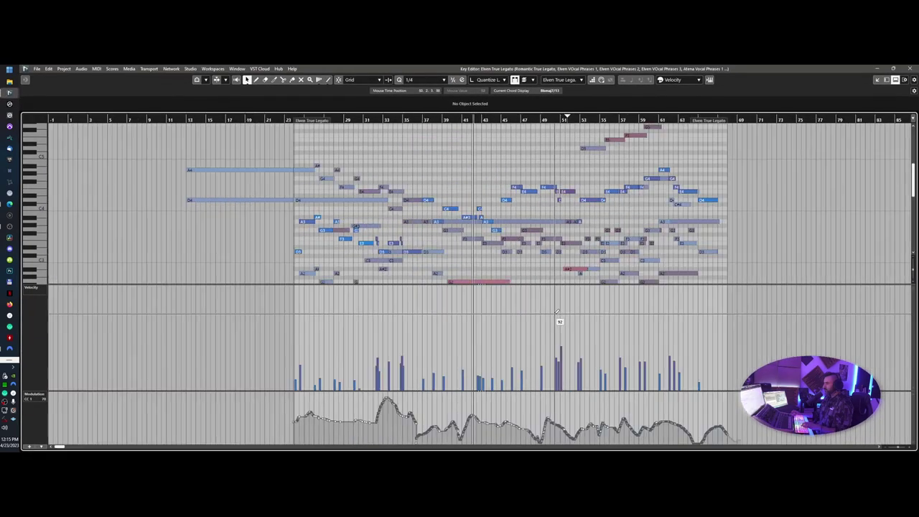
pyautogui.moveTo(658, 285); pyautogui.dragTo(678, 373)
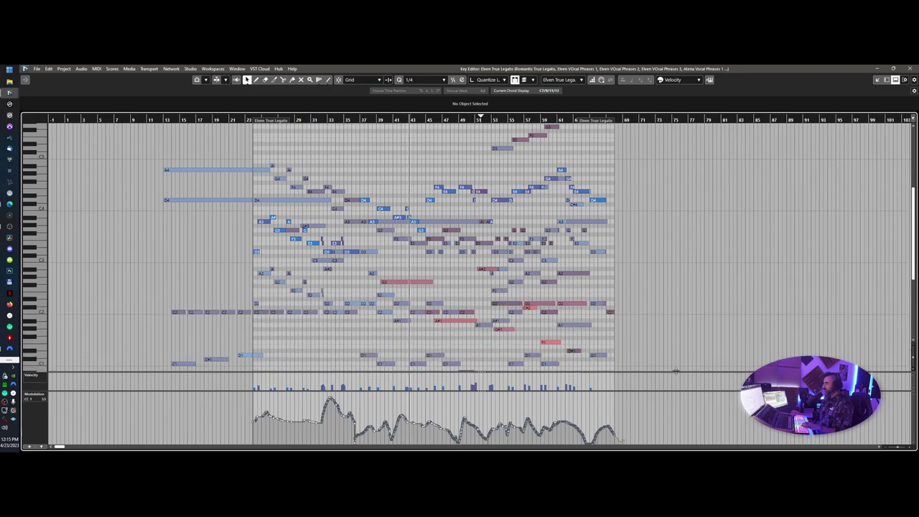
# - Examine the combined notes of all parts over their full pitch range during playback, and close the Key Editor
pyautogui.press('h')
pyautogui.hscroll(1, 692, 291)
pyautogui.scroll(-3, 692, 291)
pyautogui.scroll(3, 691, 292)
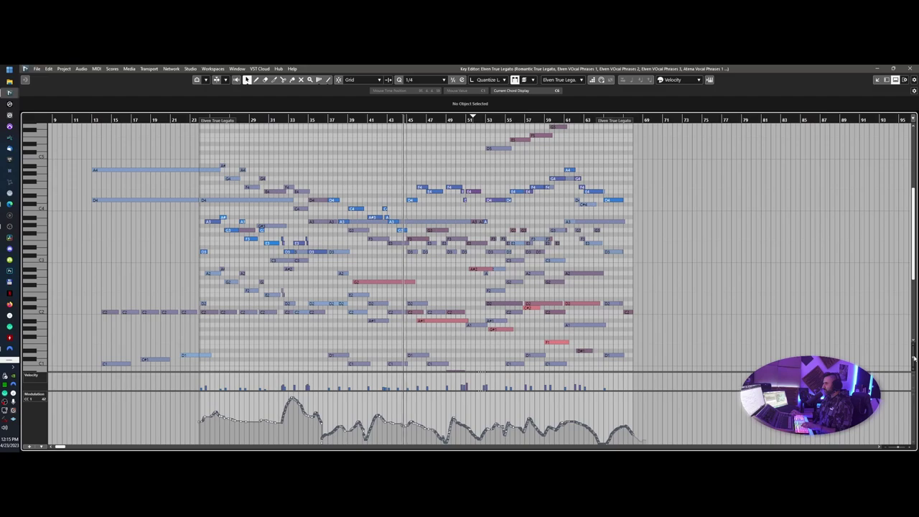
pyautogui.scroll(-4, 716, 288)
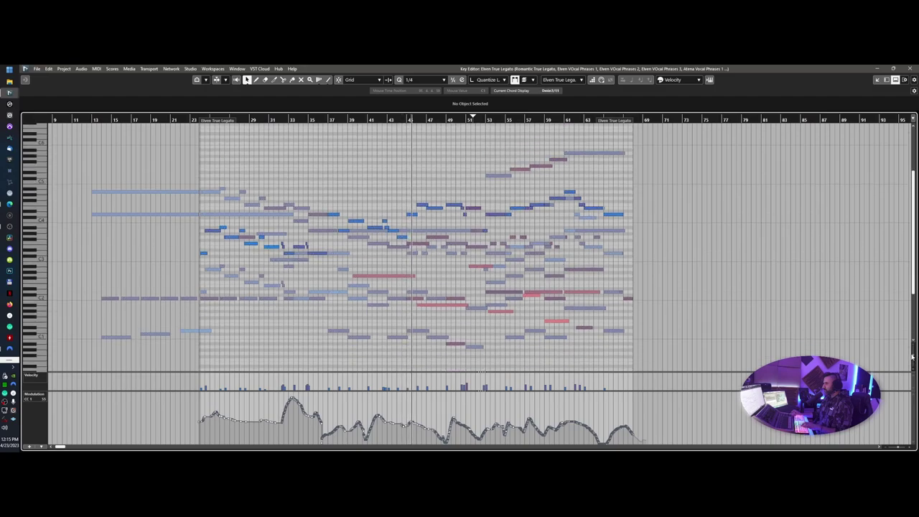
pyautogui.scroll(2, 716, 288)
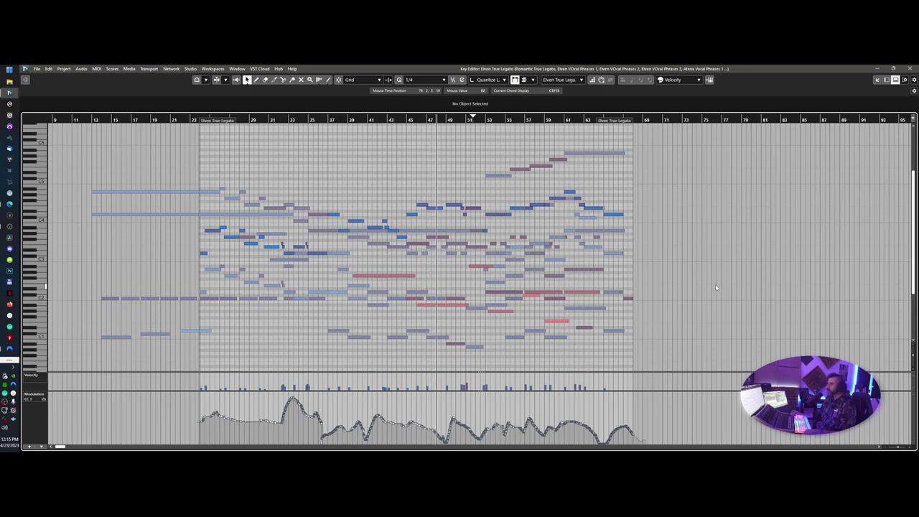
pyautogui.press('h')
pyautogui.press('h')
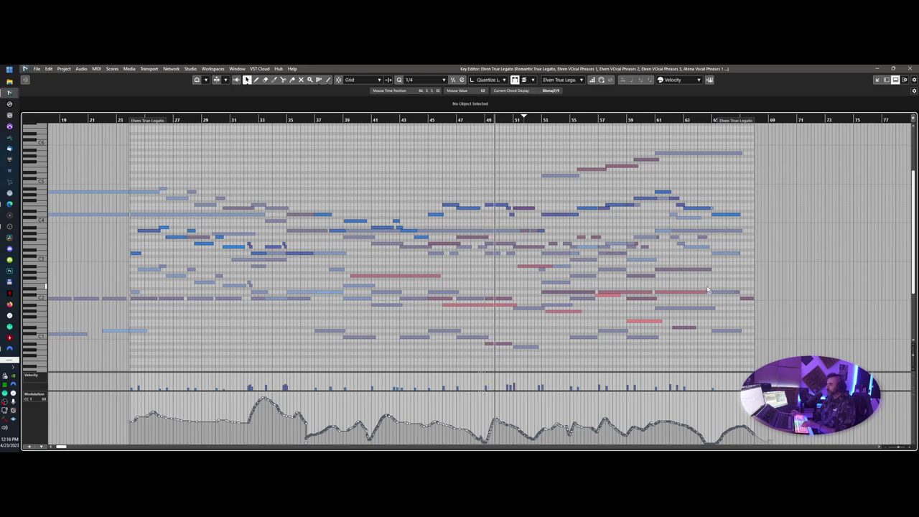
pyautogui.hscroll(1, 707, 289)
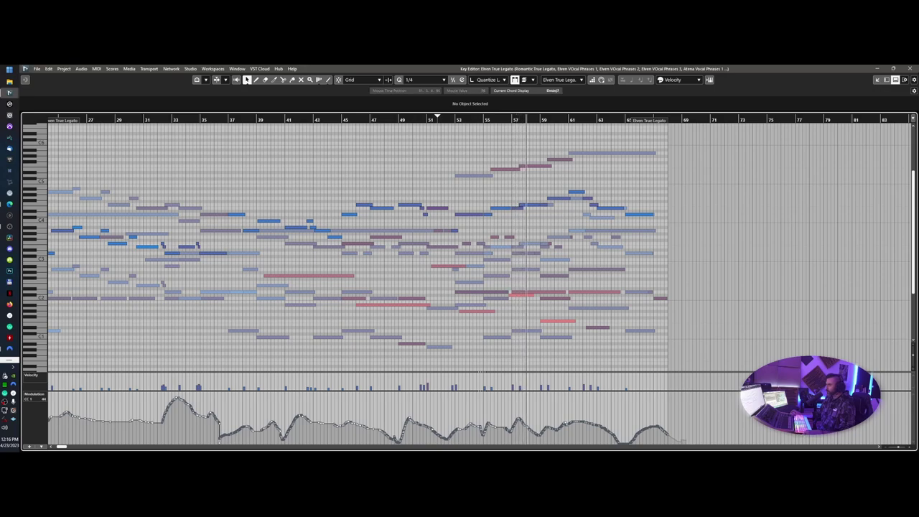
pyautogui.press('Return')
# - Open the Elven True Legato and Romantic True Legato parts together in the Key Editor to compare their melodies
pyautogui.scroll(3, 625, 281)
pyautogui.scroll(6, 624, 281)
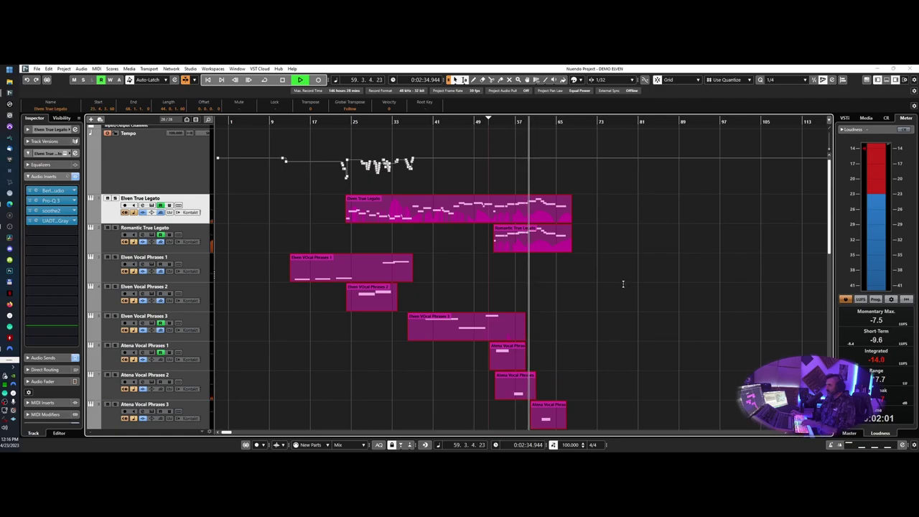
pyautogui.press('h')
pyautogui.press('h')
pyautogui.press('h')
pyautogui.press('h')
pyautogui.press('g')
pyautogui.press('g')
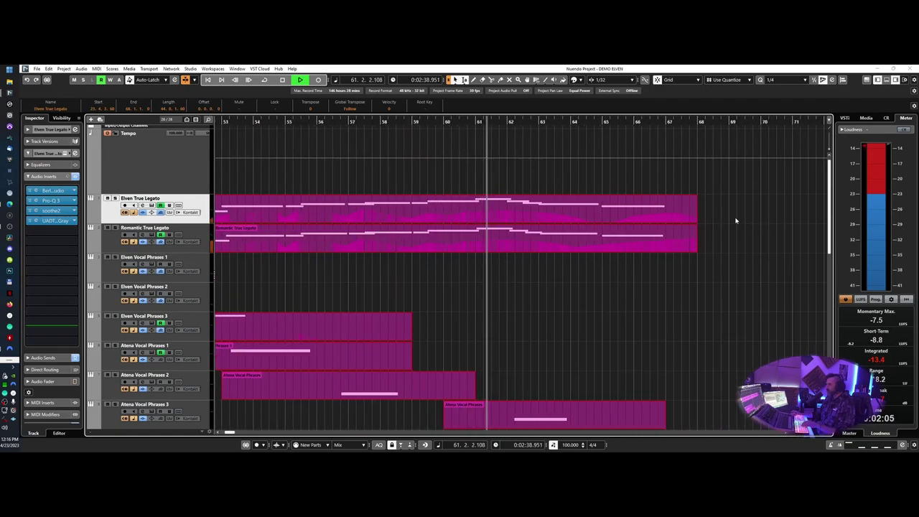
pyautogui.doubleClick(515, 246)
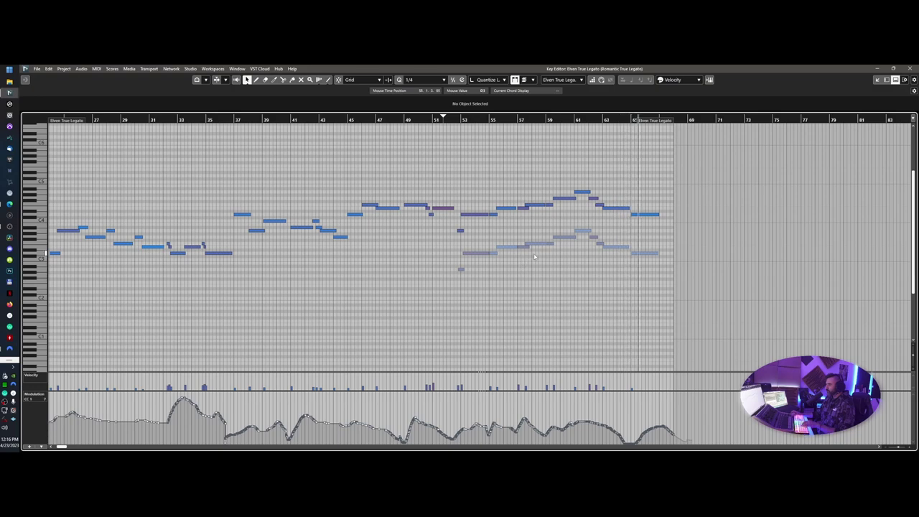
# - Close the Key Editor, place the playback position at the start of the Romantic True Legato part, and expand the Elven track's basic inspector settings
pyautogui.click(914, 68)
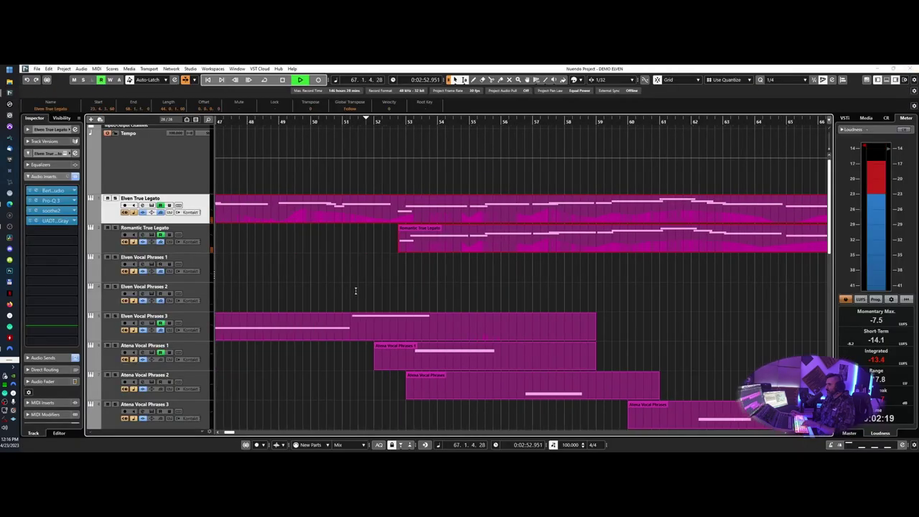
pyautogui.click(397, 130)
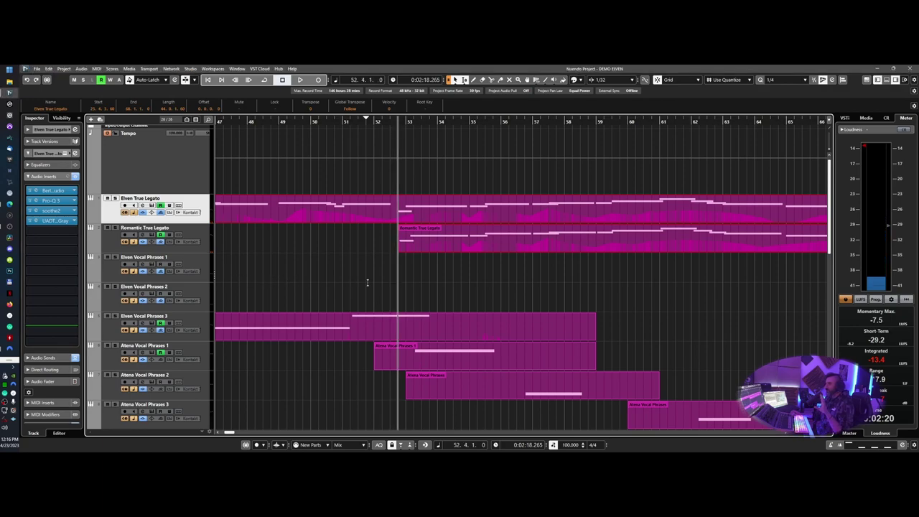
pyautogui.click(56, 152)
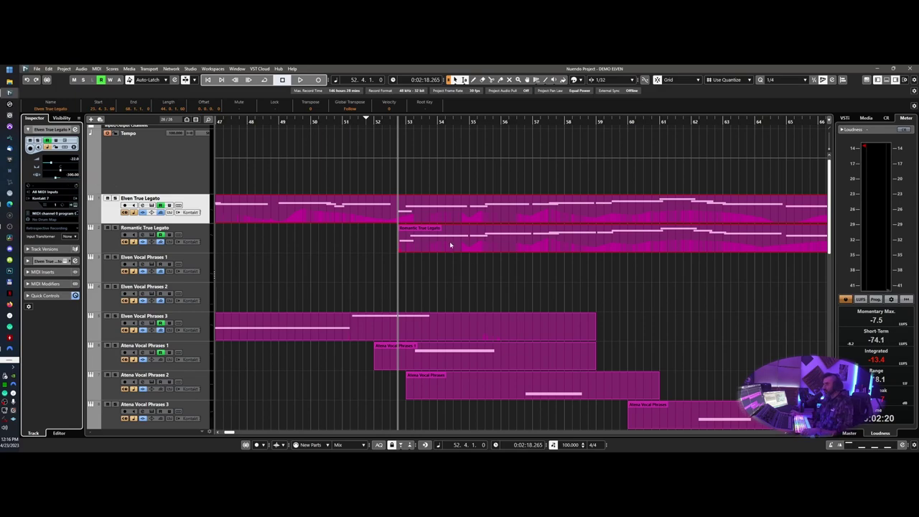
# - Reopen the Elven and Romantic True Legato parts in the Key Editor and follow the opening melody up to about bar 45
pyautogui.moveTo(412, 124); pyautogui.dragTo(409, 145)
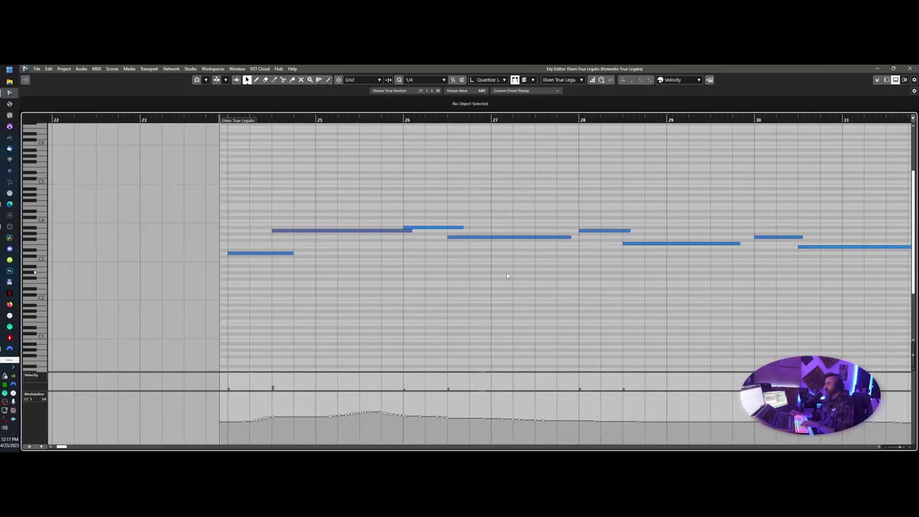
pyautogui.hscroll(3, 506, 275)
pyautogui.scroll(-1, 506, 276)
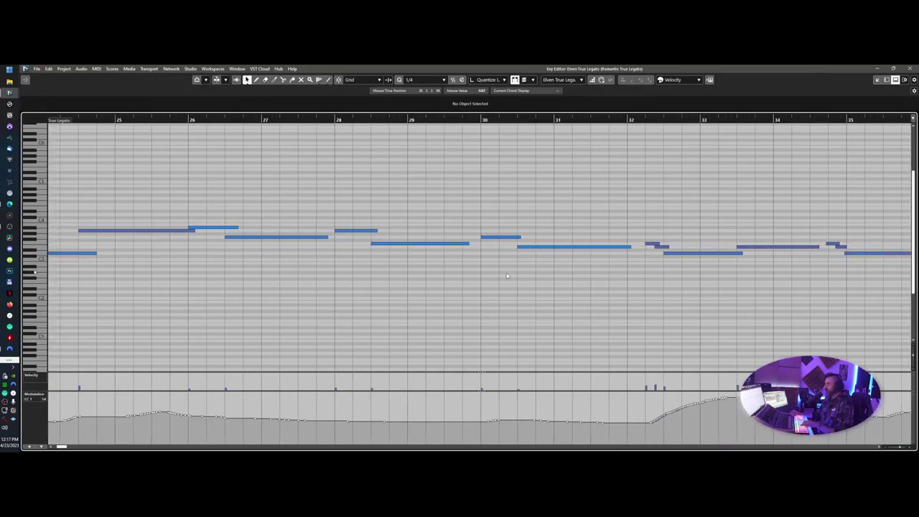
pyautogui.hscroll(10, 506, 275)
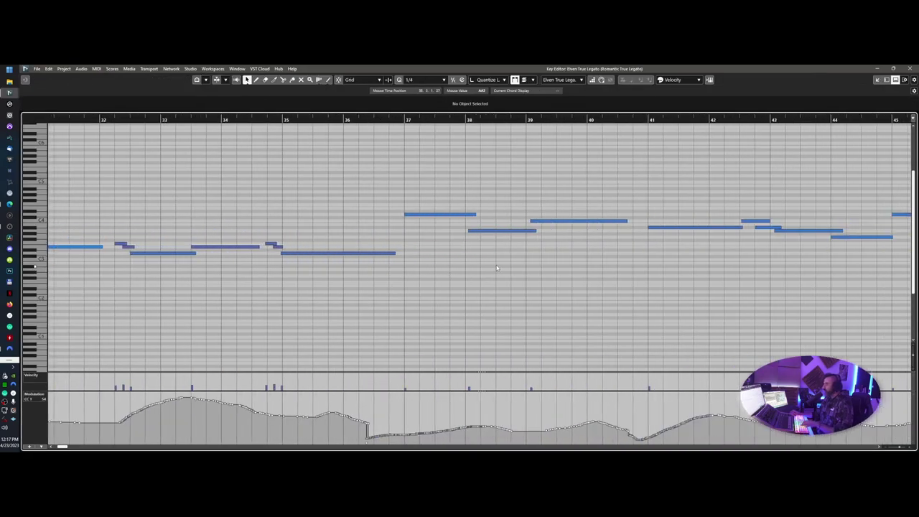
# - Select the three legato notes from bar 37 to bar 40, play from bar 37, and select only the first of them
pyautogui.moveTo(578, 277); pyautogui.dragTo(578, 278)
pyautogui.hscroll(4, 283, 229)
pyautogui.press('h')
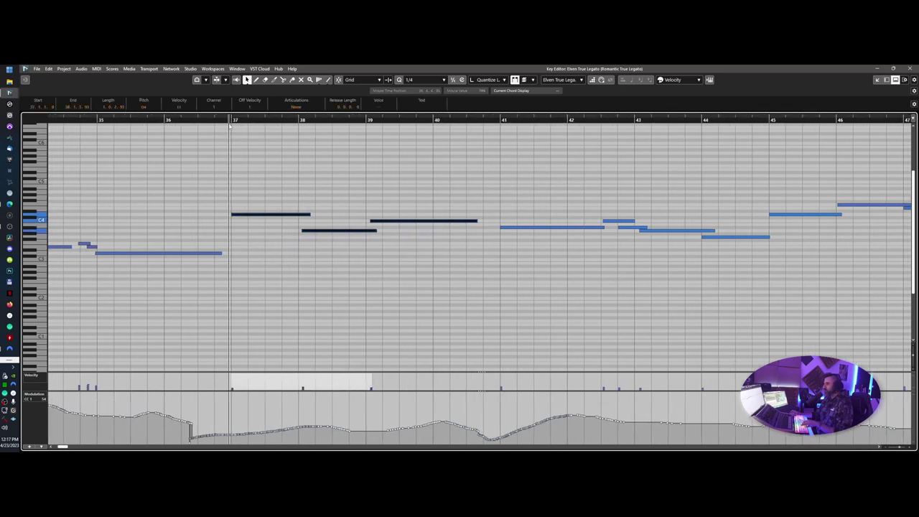
pyautogui.moveTo(238, 184); pyautogui.dragTo(263, 240)
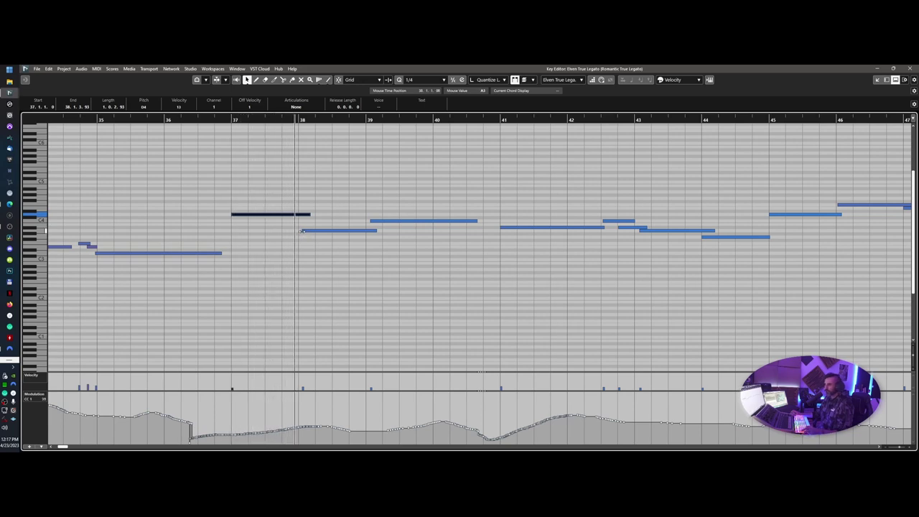
pyautogui.press('space')
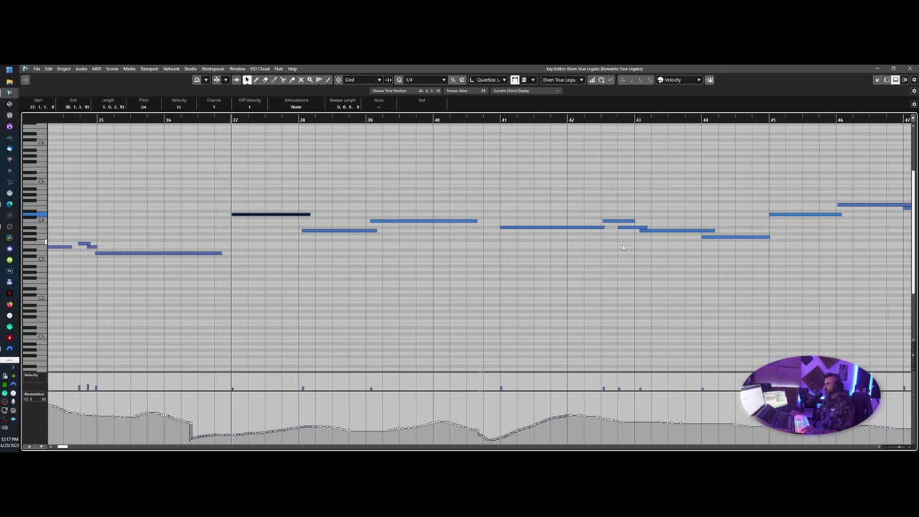
# - Examine the melody up to bar 61 and play the passage from just before bar 53, where the lower Romantic voice enters
pyautogui.hscroll(6, 623, 248)
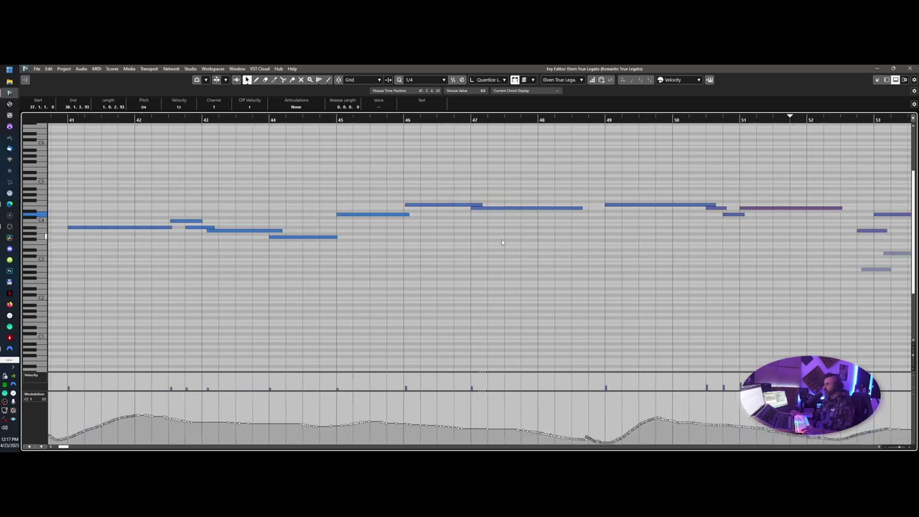
pyautogui.hscroll(8, 502, 240)
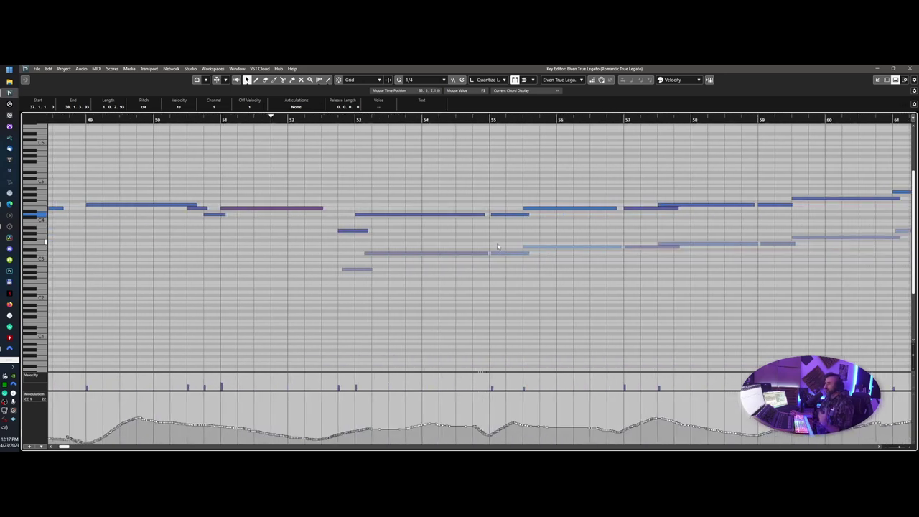
pyautogui.click(335, 118)
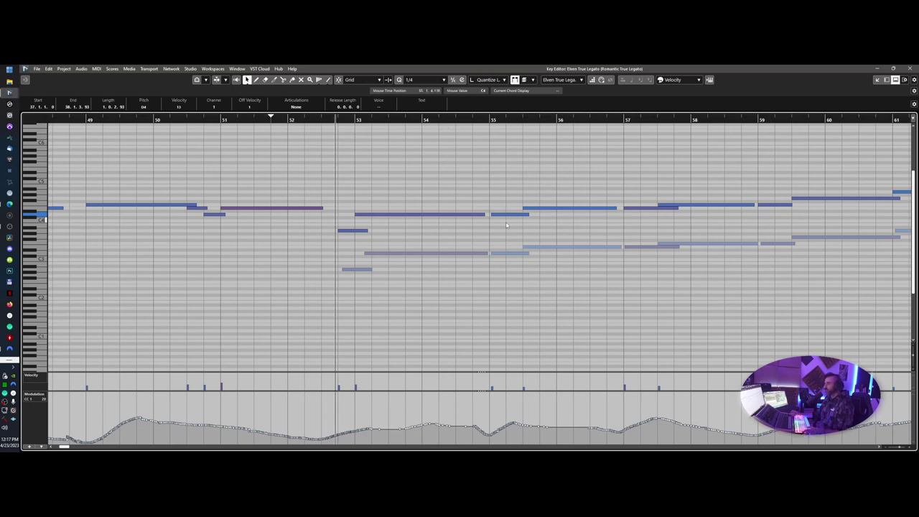
pyautogui.hscroll(2, 507, 226)
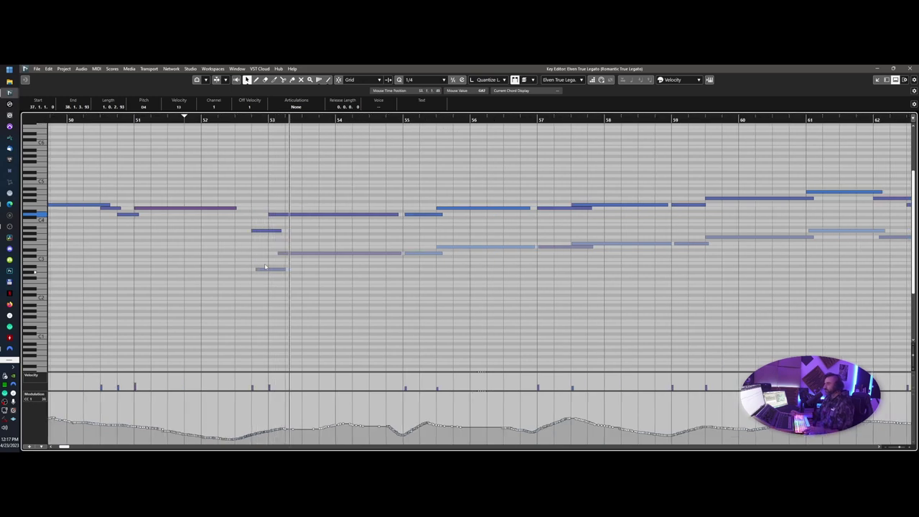
# - Select the lower Romantic True Legato notes from bar 53 through bar 59, and the following ones to the end of the part, during playback
pyautogui.moveTo(336, 234); pyautogui.dragTo(686, 315)
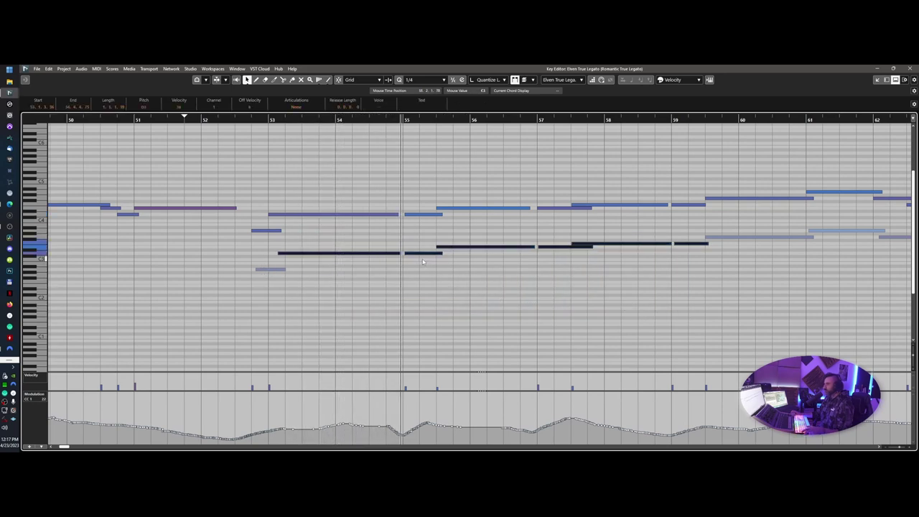
pyautogui.hscroll(6, 507, 265)
pyautogui.moveTo(498, 215); pyautogui.dragTo(891, 302)
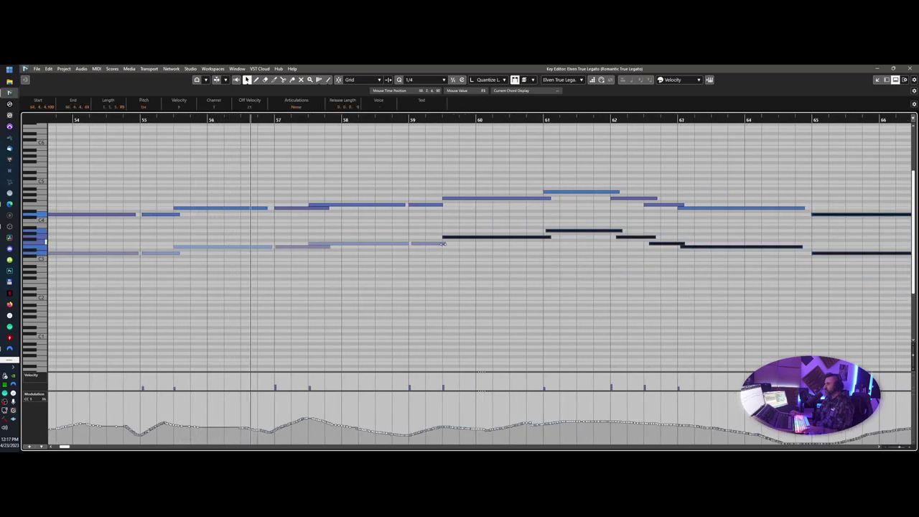
pyautogui.hscroll(2, 443, 246)
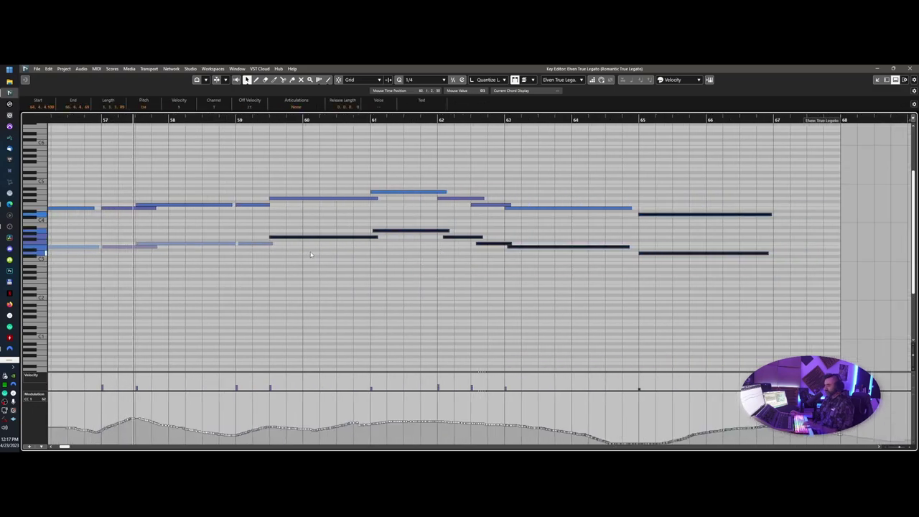
# - Select the paired notes of both voices at bars 57 and 58 to compare their timing, and the lower voice's notes from bar 59 to 64
pyautogui.press('h')
pyautogui.moveTo(412, 182); pyautogui.dragTo(494, 313)
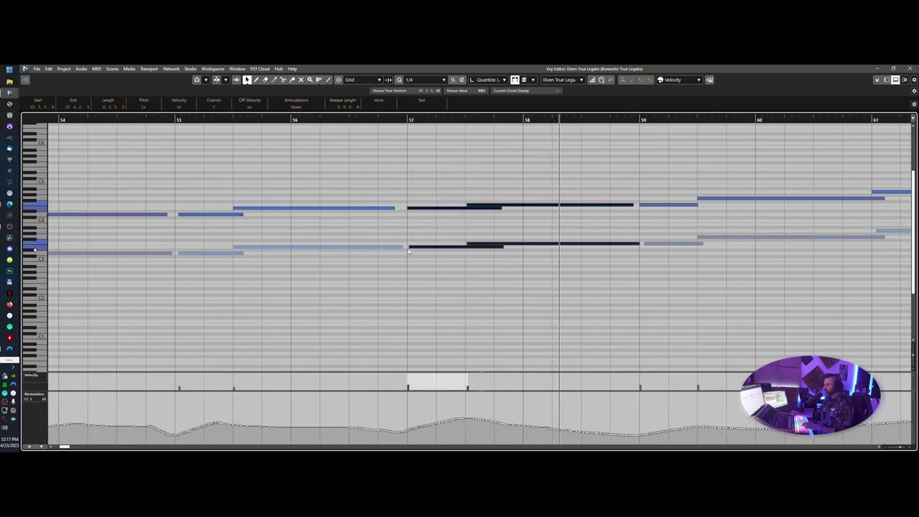
pyautogui.hscroll(2, 445, 251)
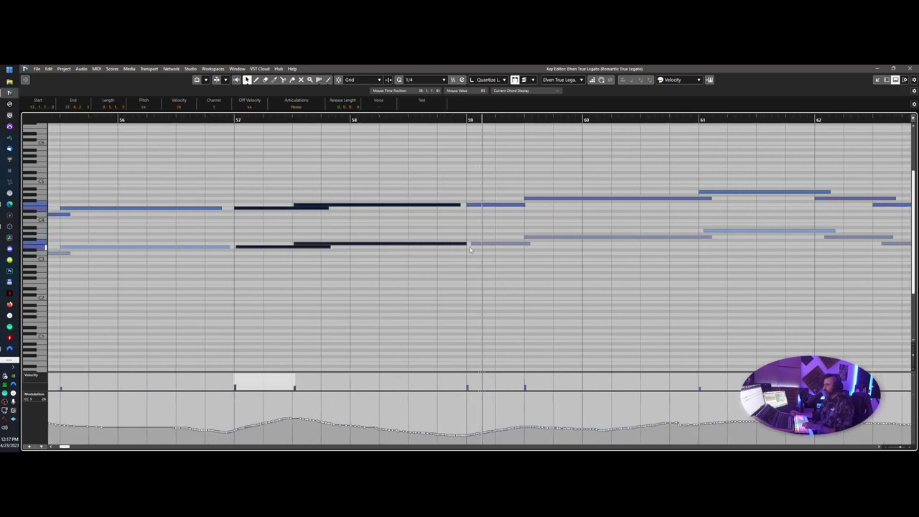
pyautogui.hscroll(3, 501, 289)
pyautogui.moveTo(449, 225); pyautogui.dragTo(718, 289)
pyautogui.hscroll(1, 692, 292)
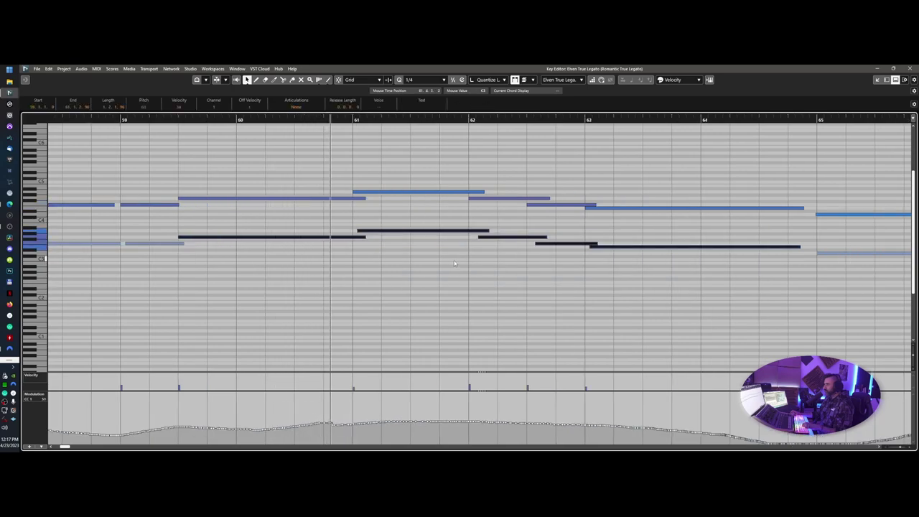
# - Stop playback and close the Key Editor to return to the vocal tracks at the start of the arrangement's track list
pyautogui.press('space')
pyautogui.press('Return')
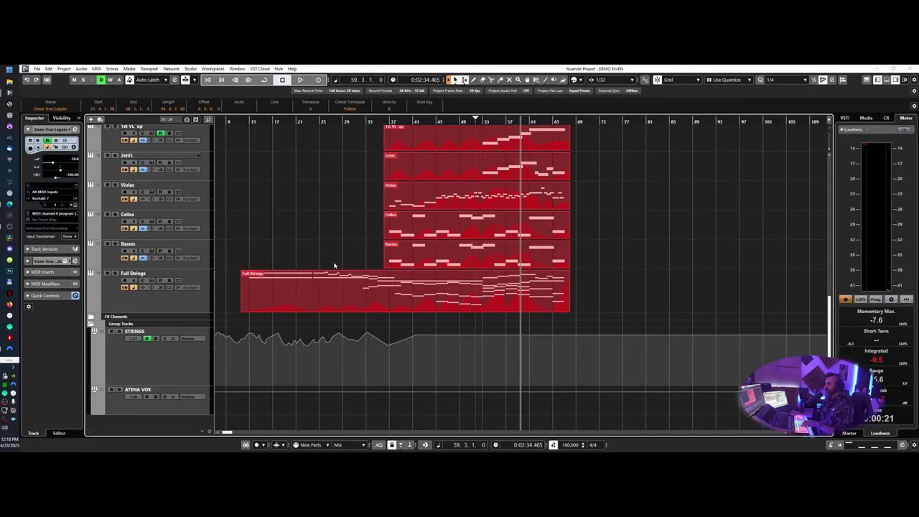
pyautogui.scroll(10, 334, 265)
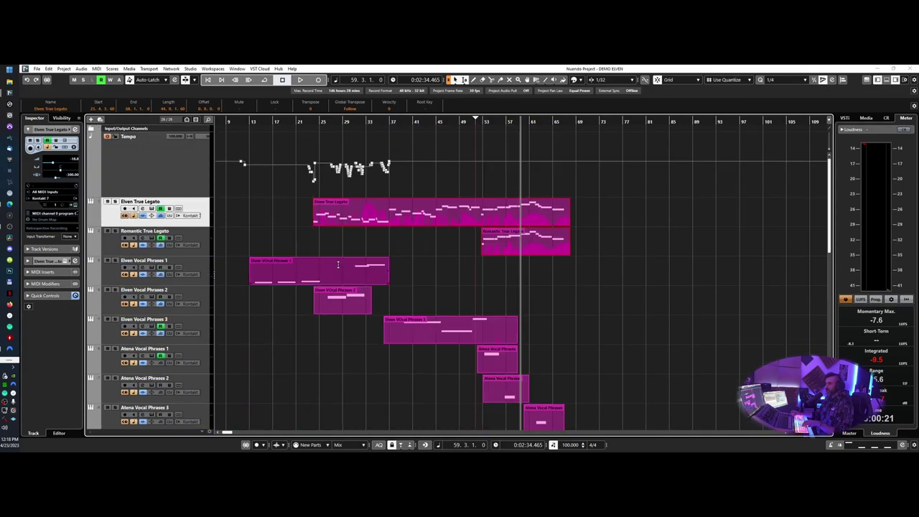